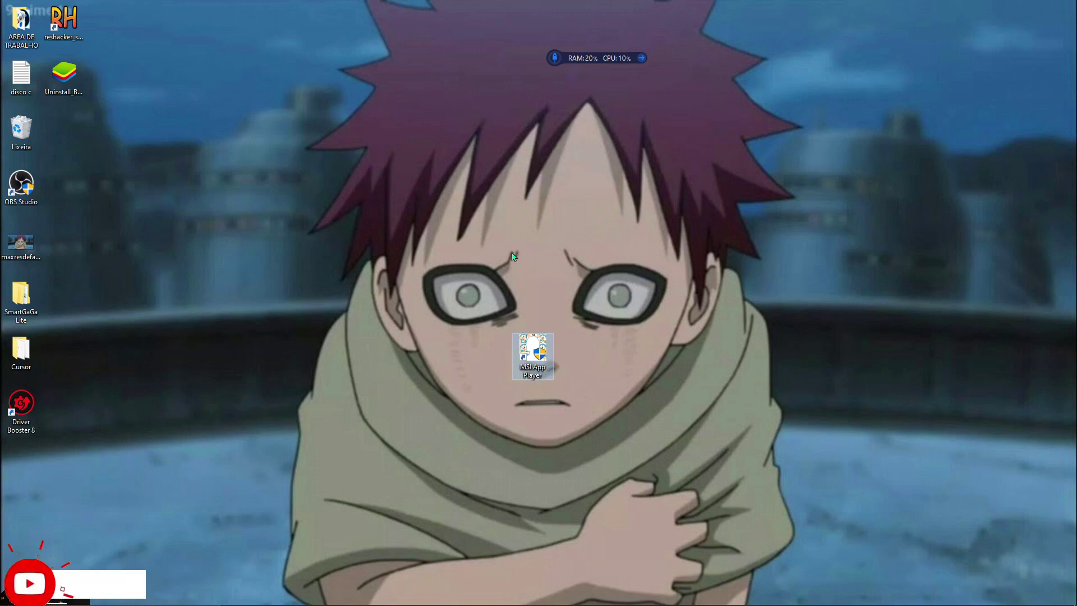
- Open the properties of the MSI App Player desktop shortcut and start browsing for a replacement icon file
drag(495, 259, 577, 532)
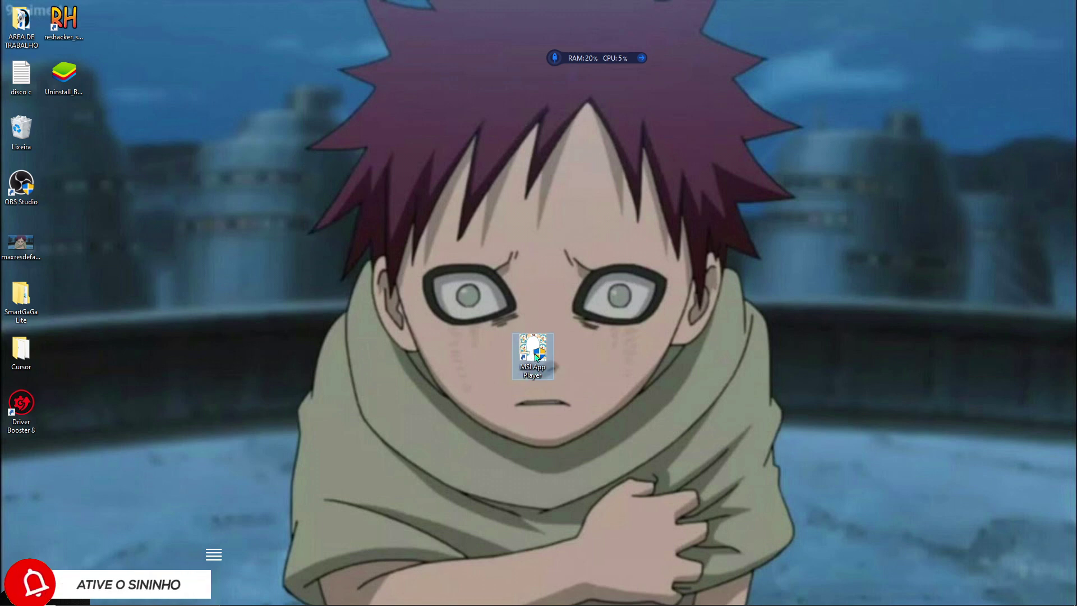
right_click(537, 358)
click(557, 344)
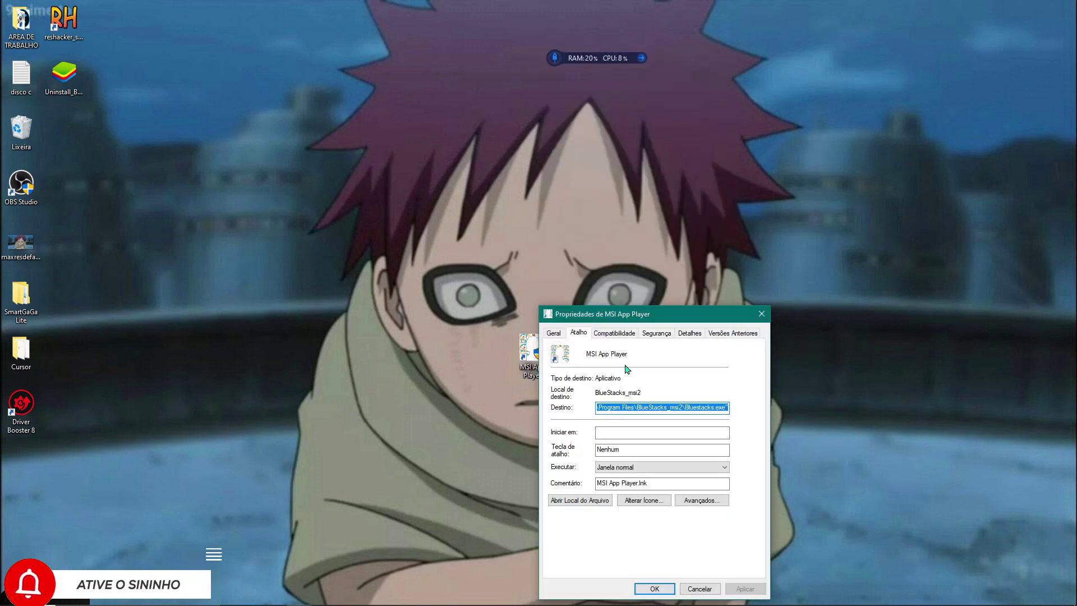
drag(648, 314, 629, 139)
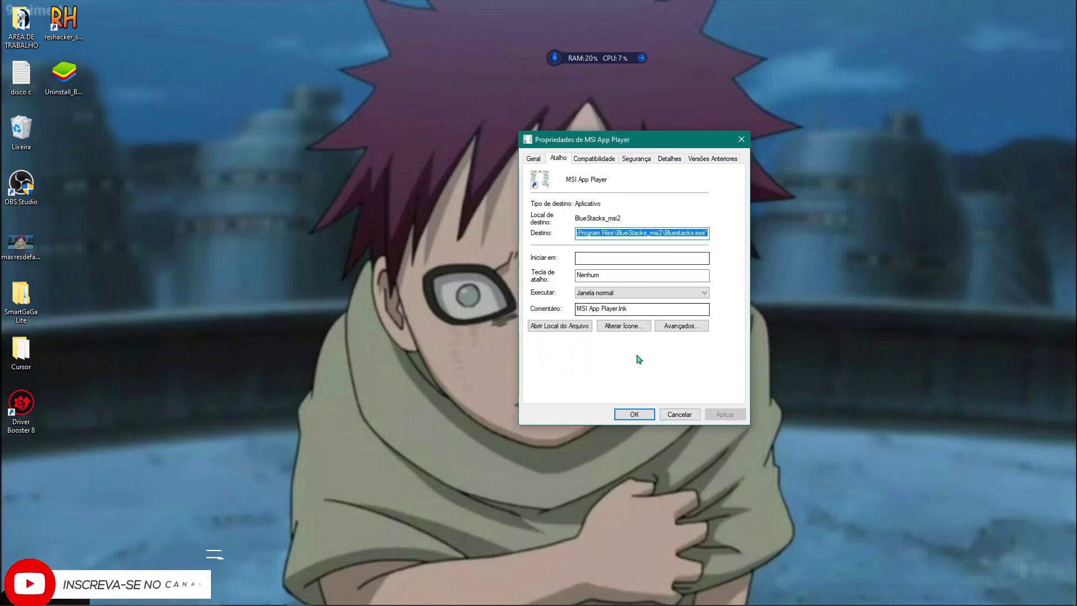
click(618, 330)
click(692, 224)
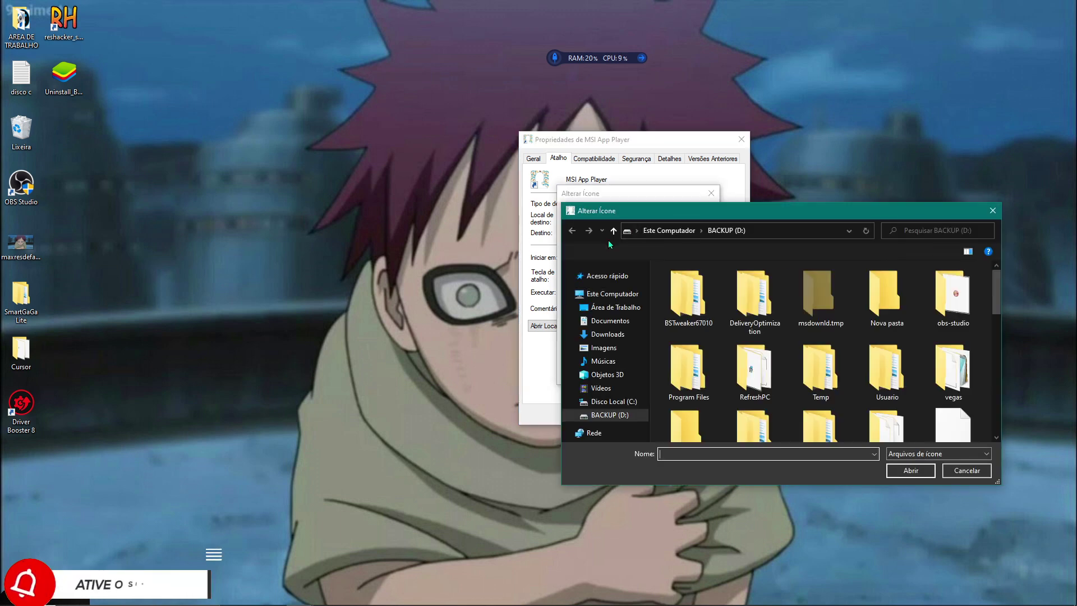
- Choose MSI LITEEEE on the BACKUP (D:) drive as the shortcut's icon and apply the change
scroll(826, 362, down, 10)
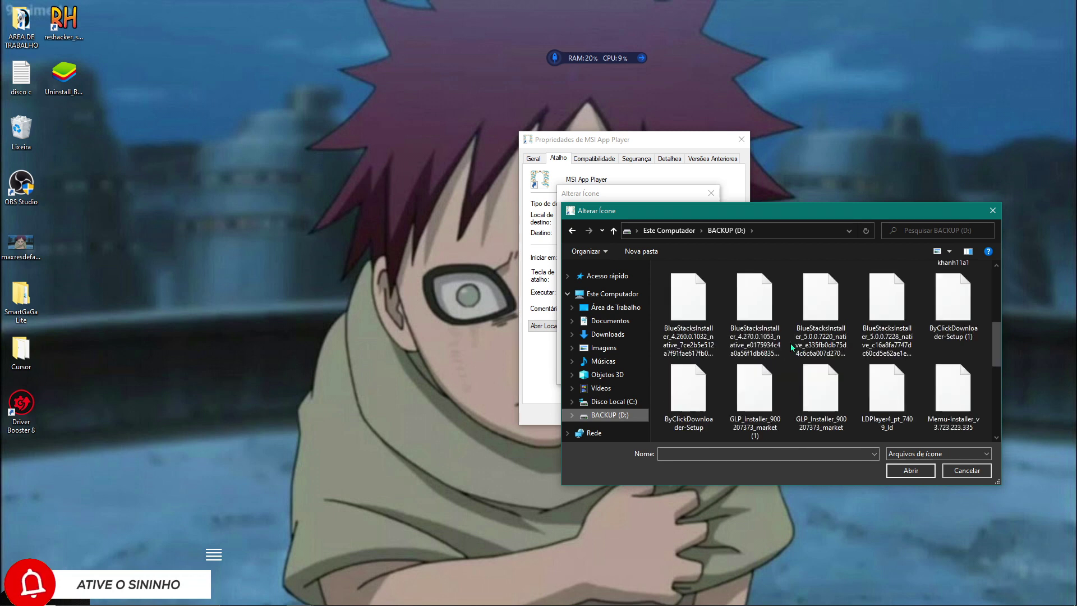
scroll(914, 393, up, 5)
scroll(840, 365, down, 4)
scroll(883, 368, up, 1)
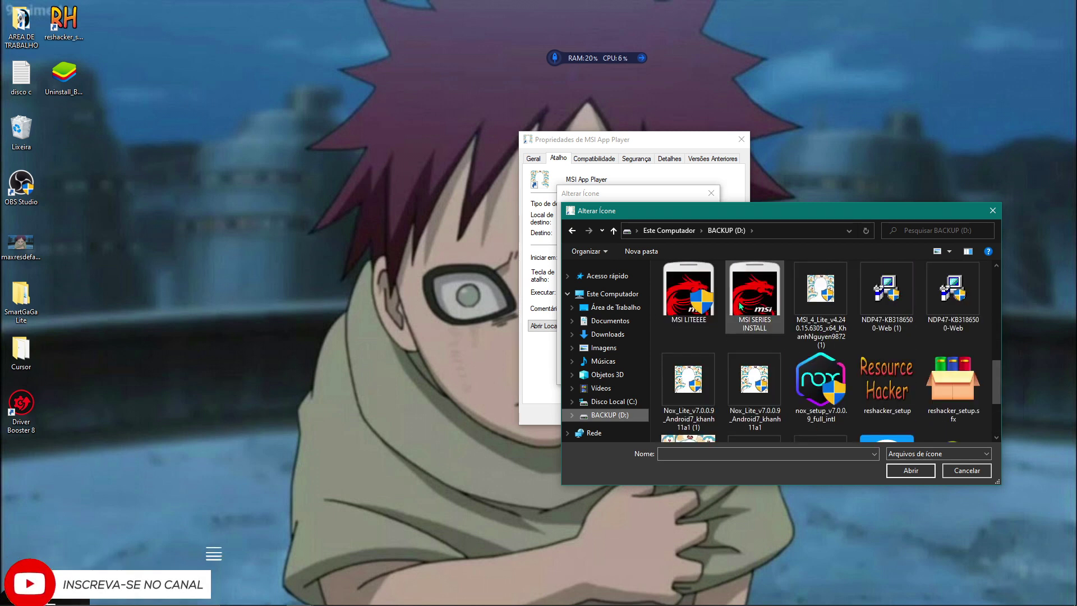
double_click(689, 303)
click(657, 373)
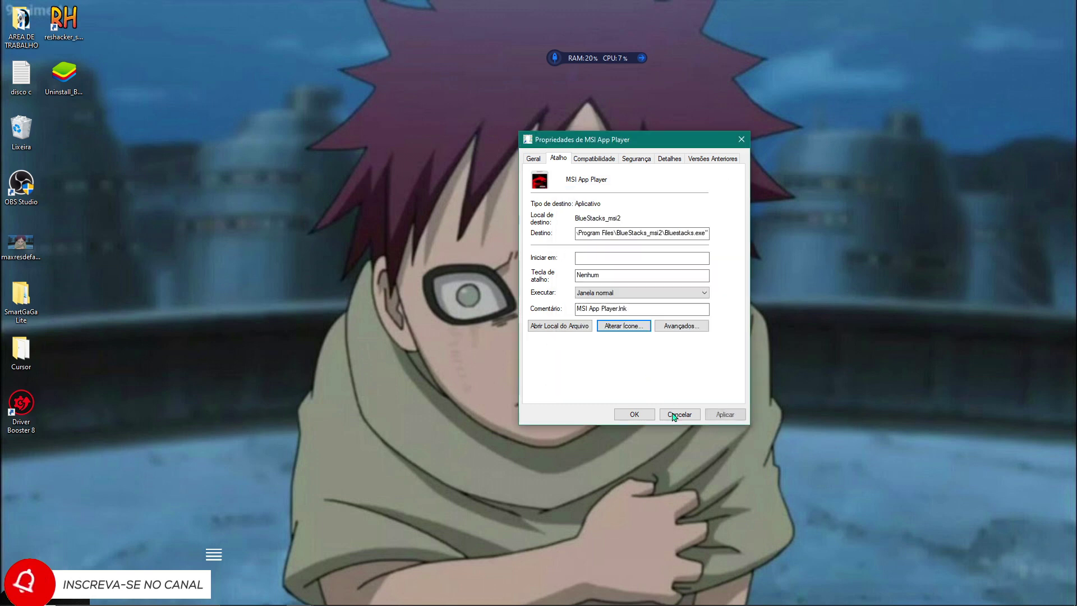
click(726, 415)
click(646, 305)
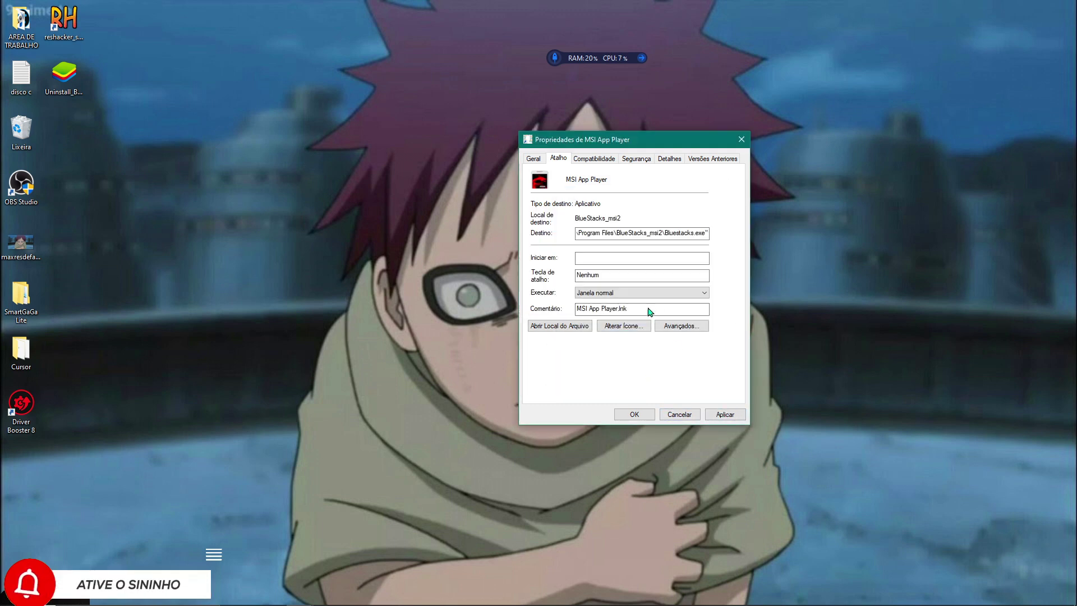
click(635, 413)
- Reposition the MSI App Player shortcut on the desktop, launch the emulator and show Meus jogos
drag(535, 349, 493, 294)
click(514, 252)
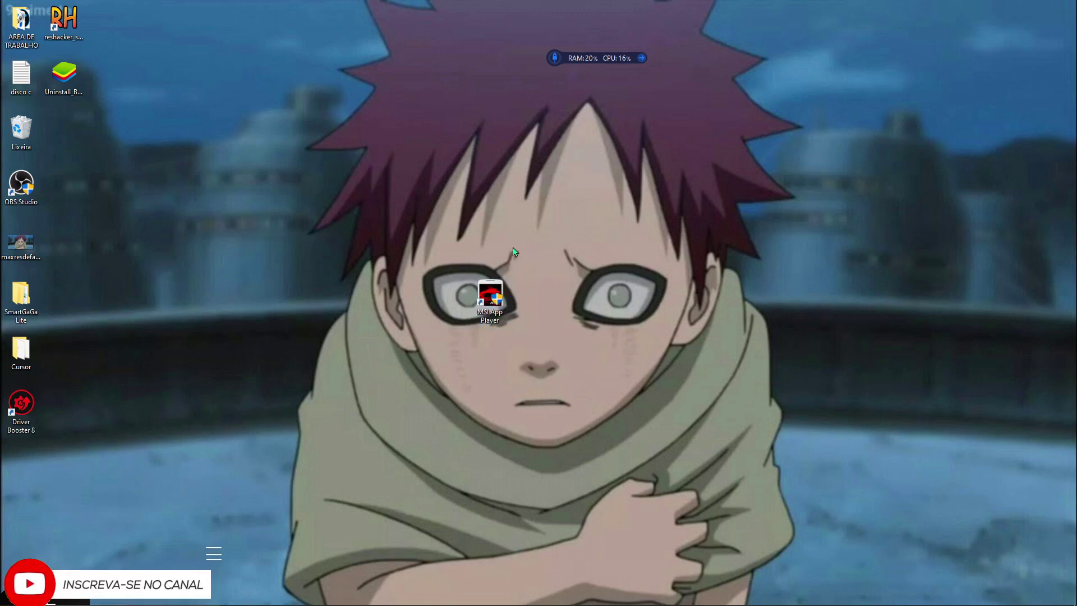
double_click(491, 300)
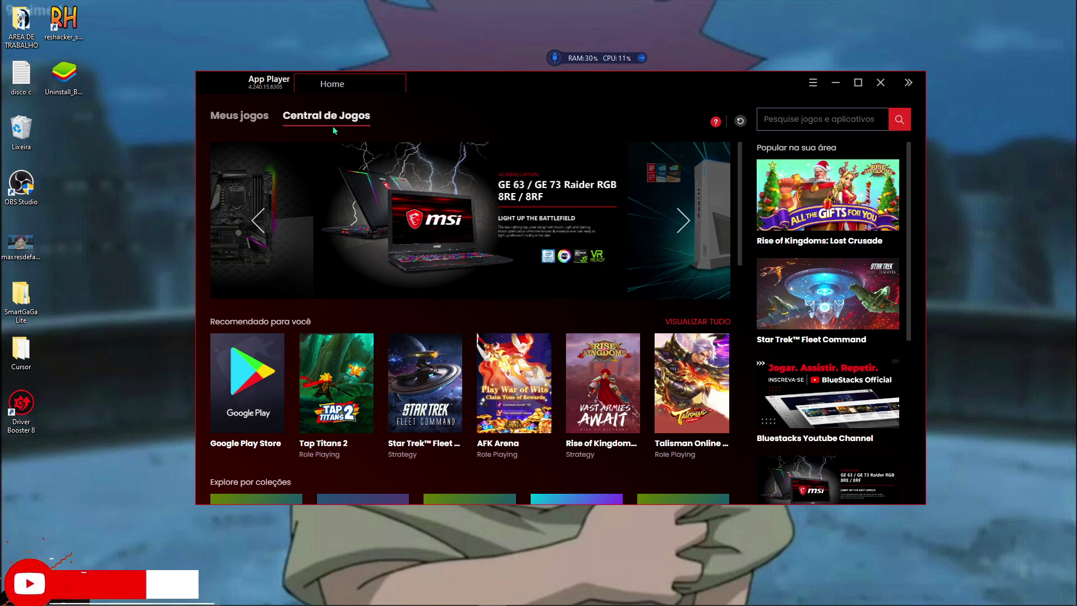
click(243, 117)
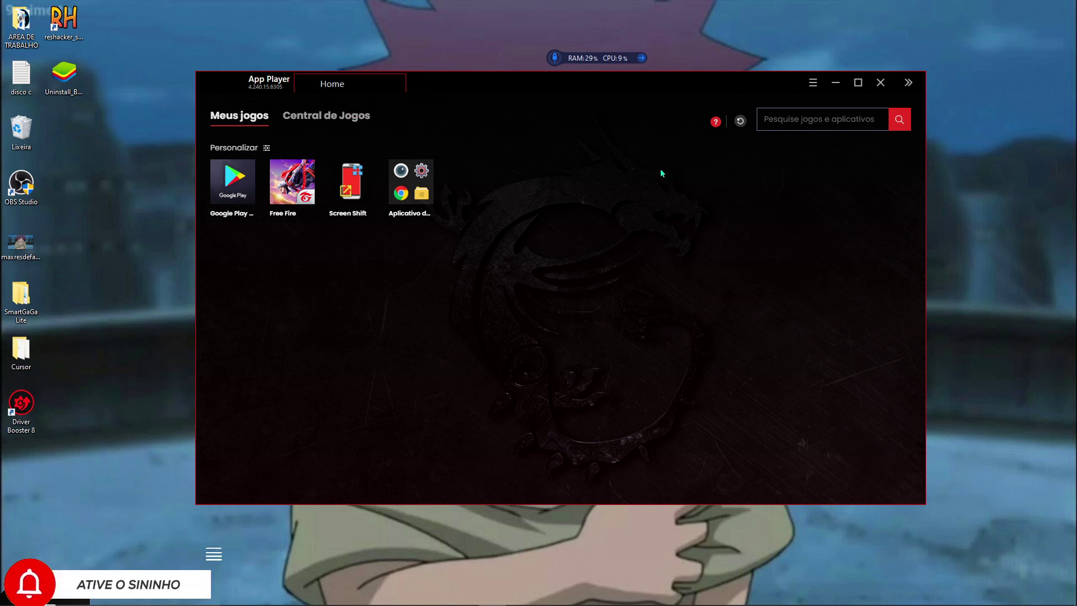
- Open the Google Play Store entry and launch GLTools from the app list
click(236, 171)
click(493, 90)
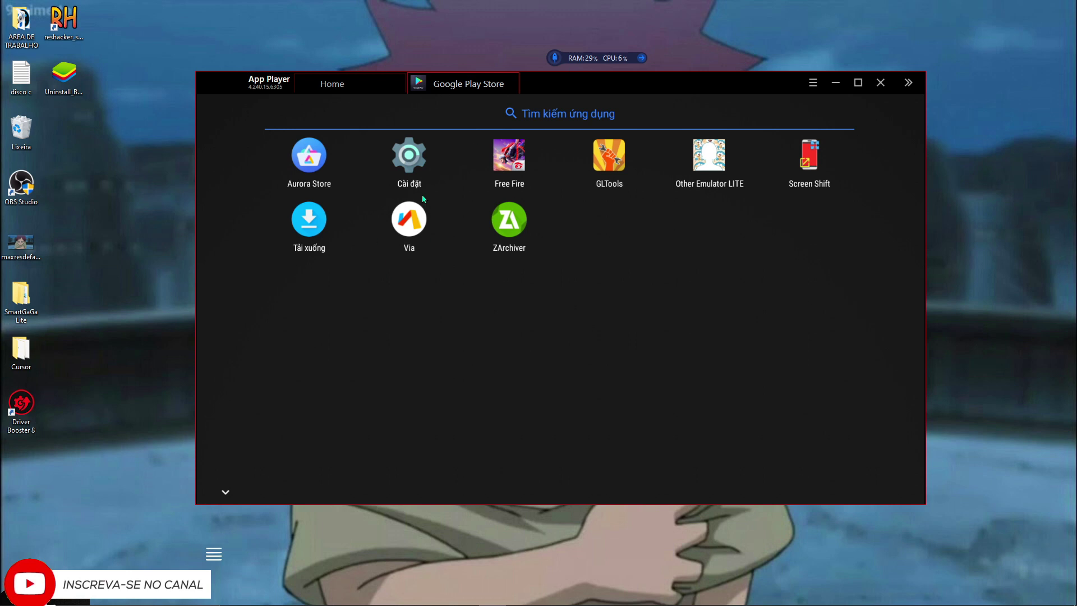
click(598, 157)
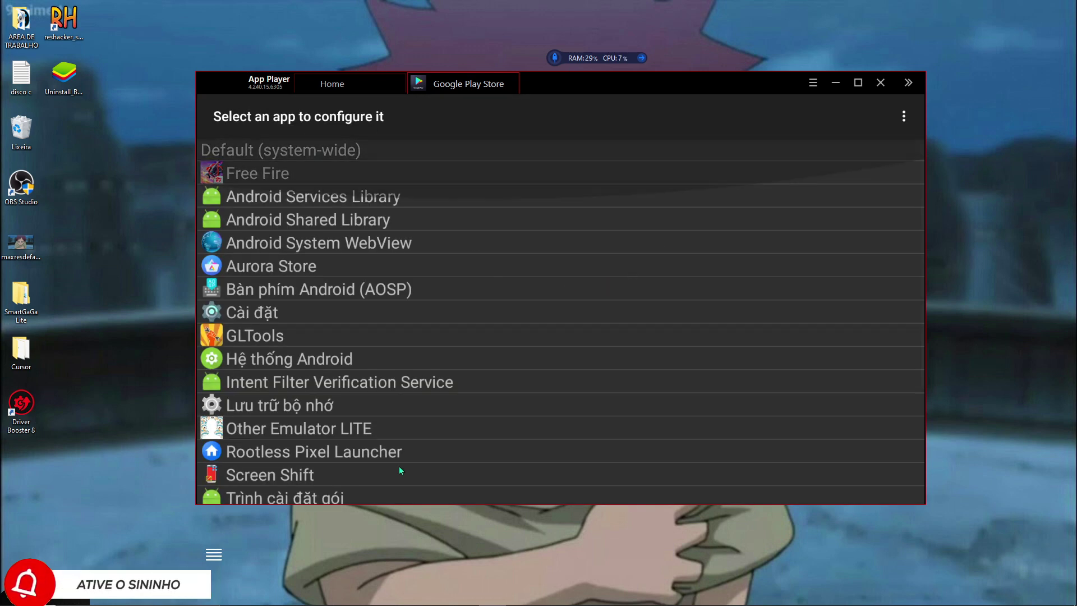
- Choose Free Fire as the app to configure and enable custom settings for it
scroll(331, 291, down, 2)
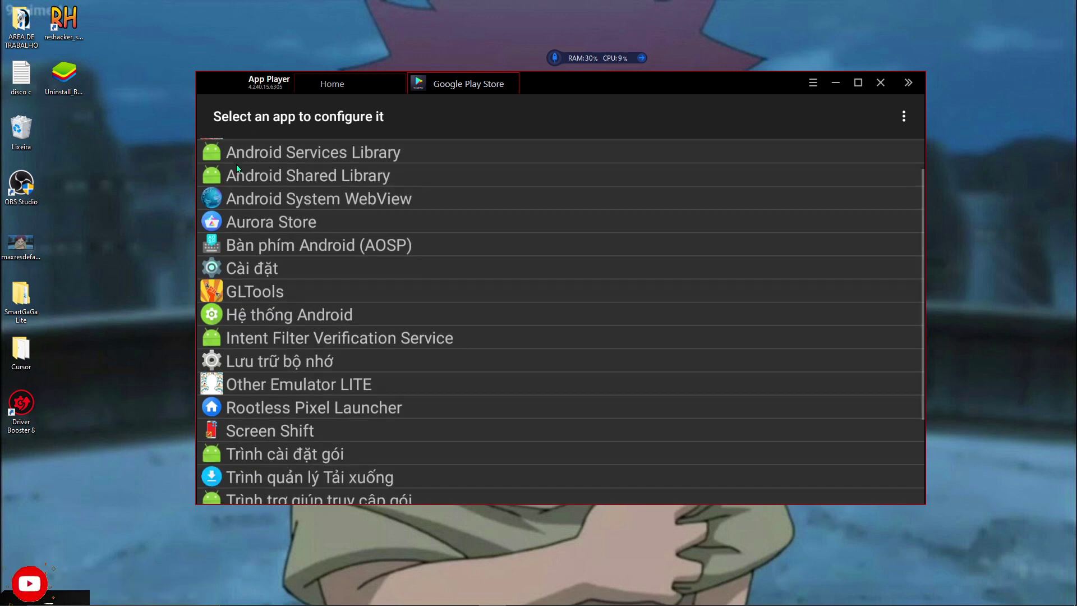
scroll(262, 359, up, 2)
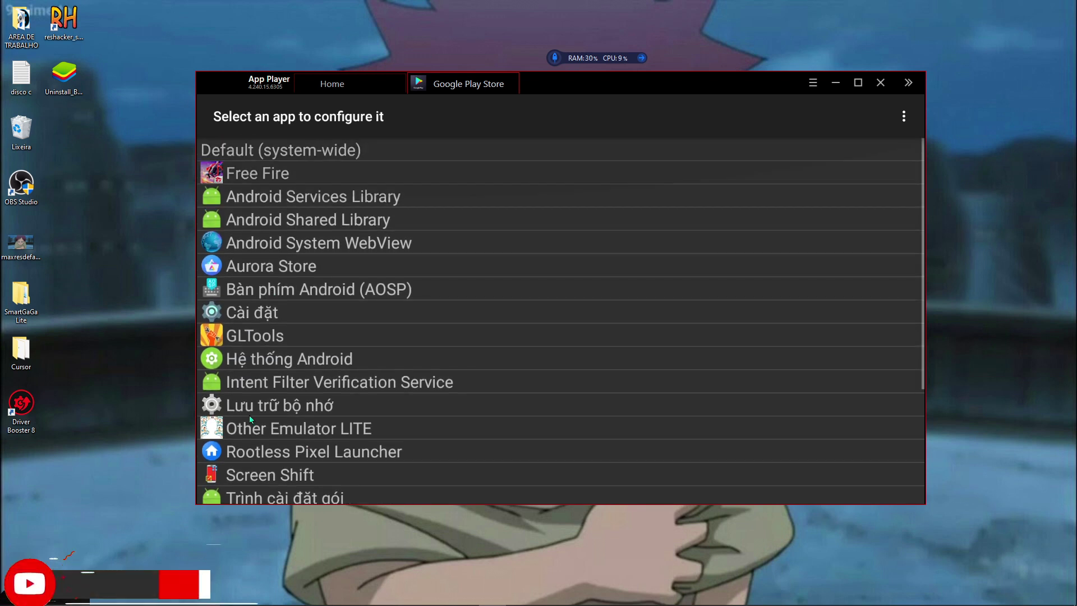
click(284, 176)
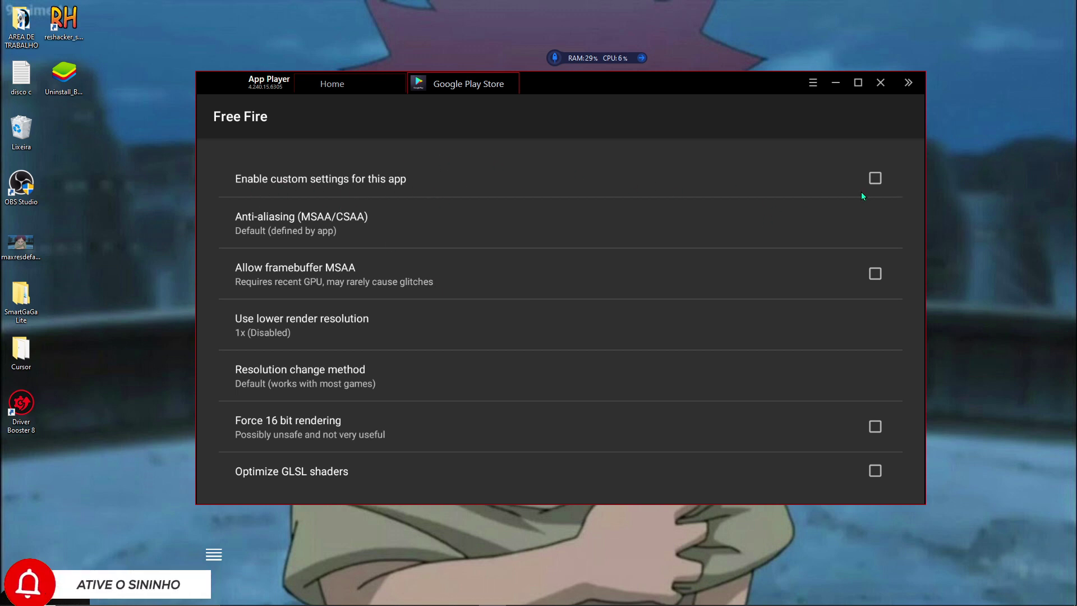
click(875, 178)
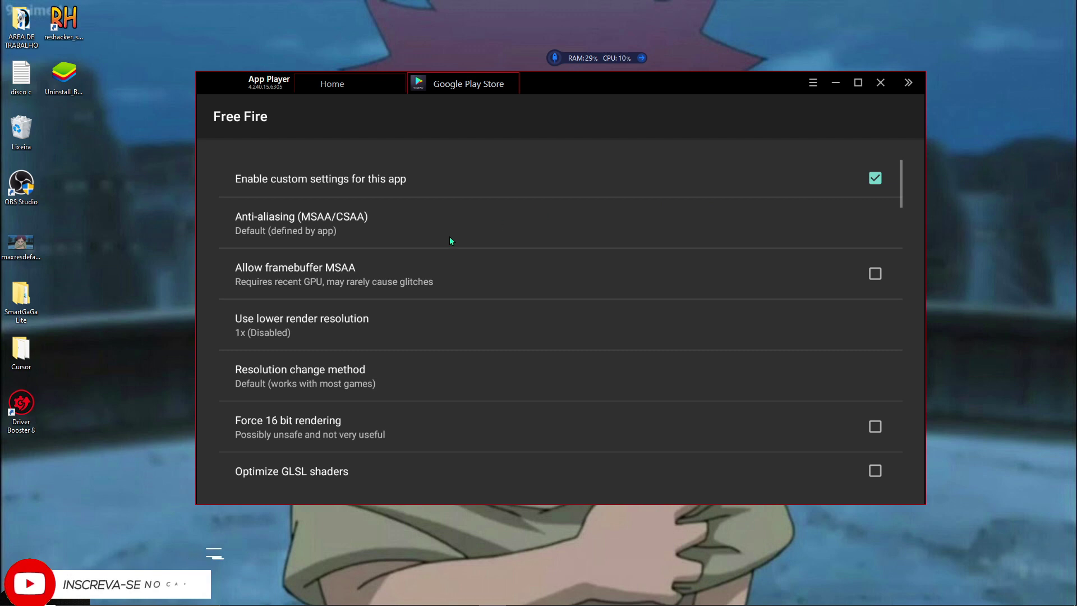
- Enable Allow framebuffer MSAA and Optimize GLSL shaders for Free Fire
scroll(401, 289, down, 1)
drag(401, 288, 372, 230)
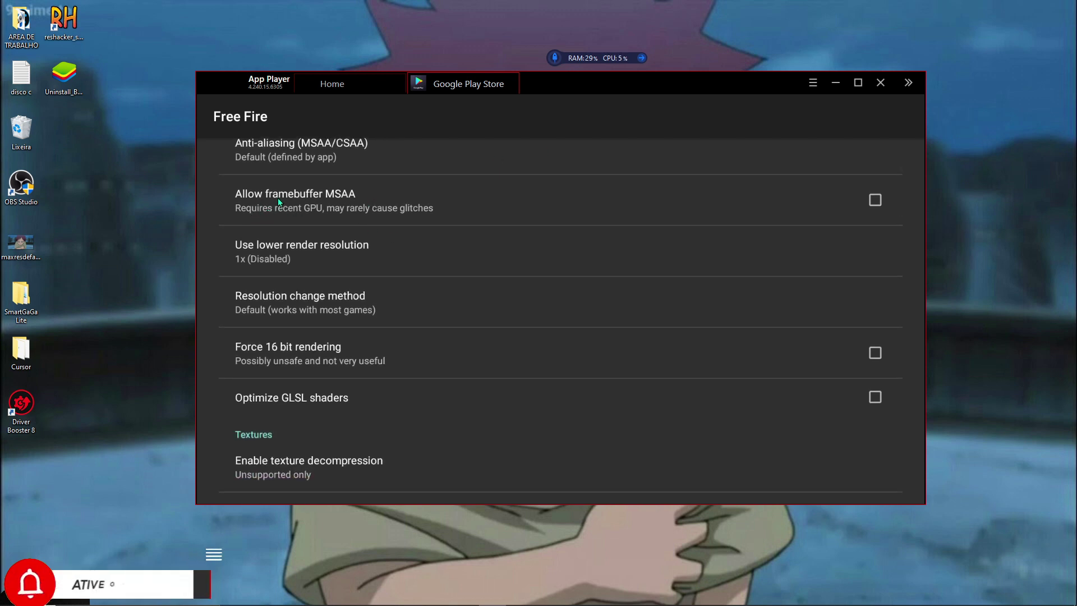
click(874, 200)
drag(519, 324, 469, 224)
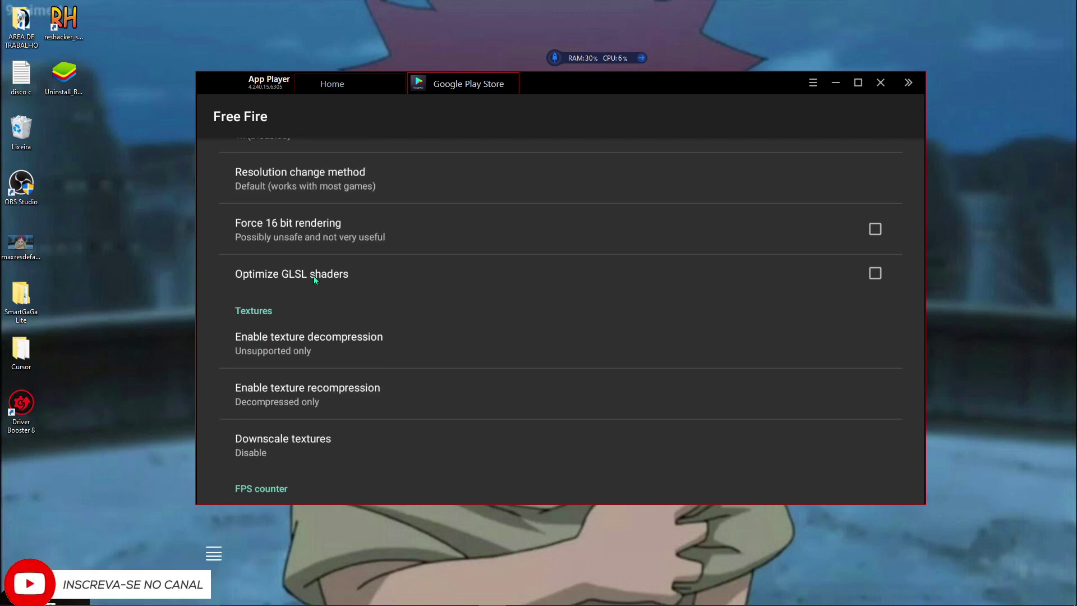
click(885, 275)
drag(626, 346, 570, 253)
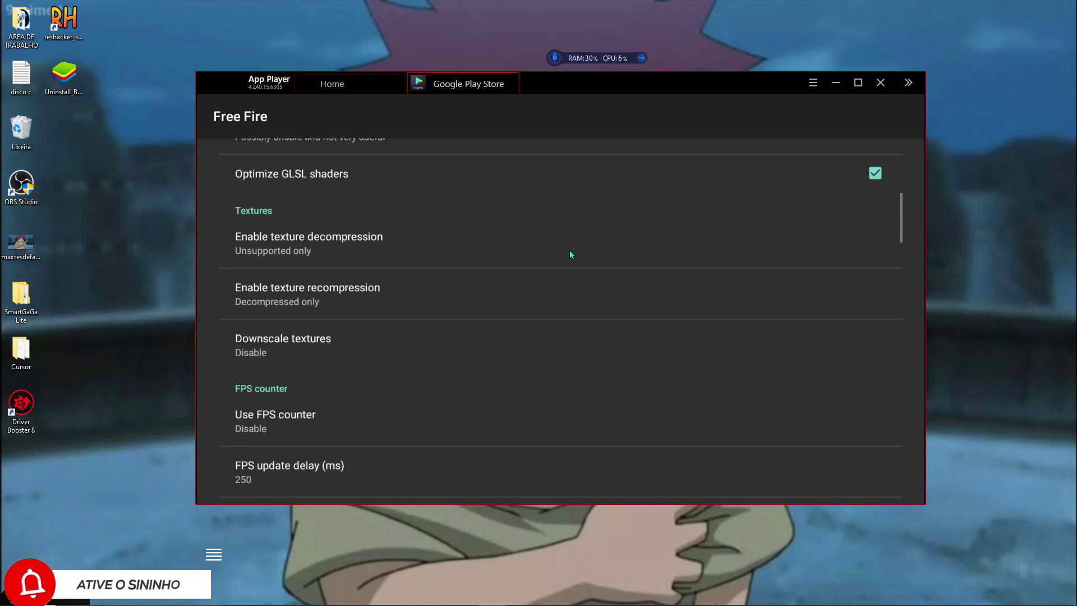
- Set texture decompression to All and texture recompression to All (slow&unsafe)
click(297, 247)
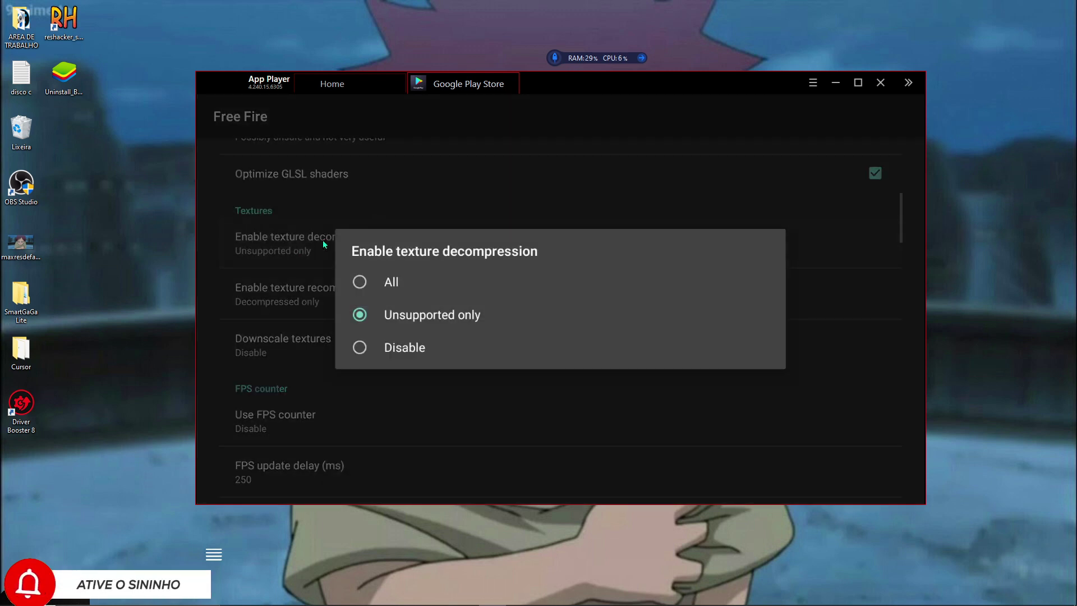
click(360, 285)
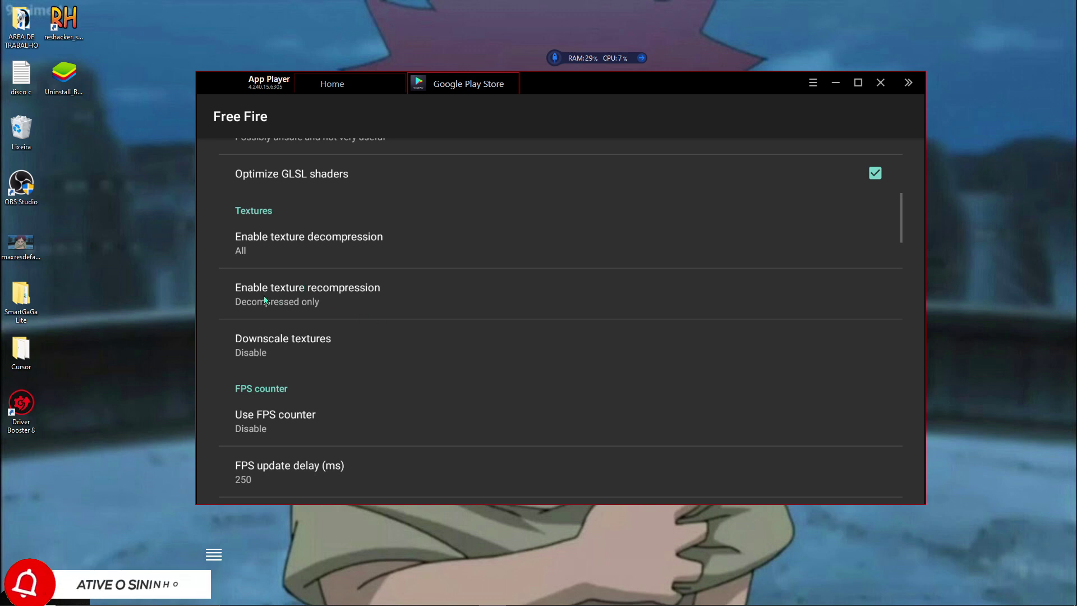
click(325, 301)
click(356, 283)
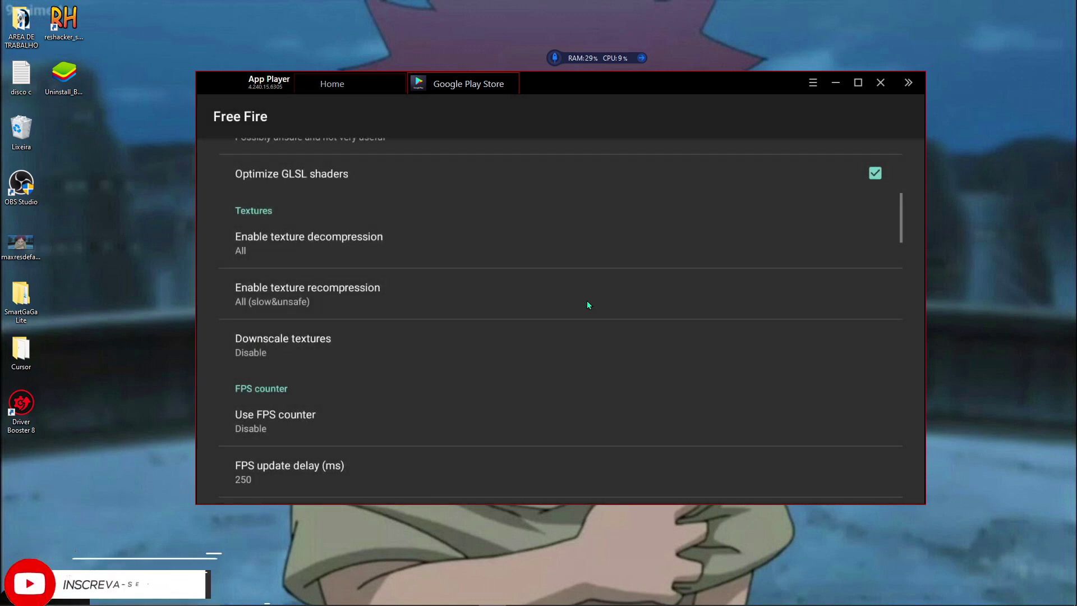
- Look through the available Downscale textures options without choosing one
scroll(396, 347, down, 3)
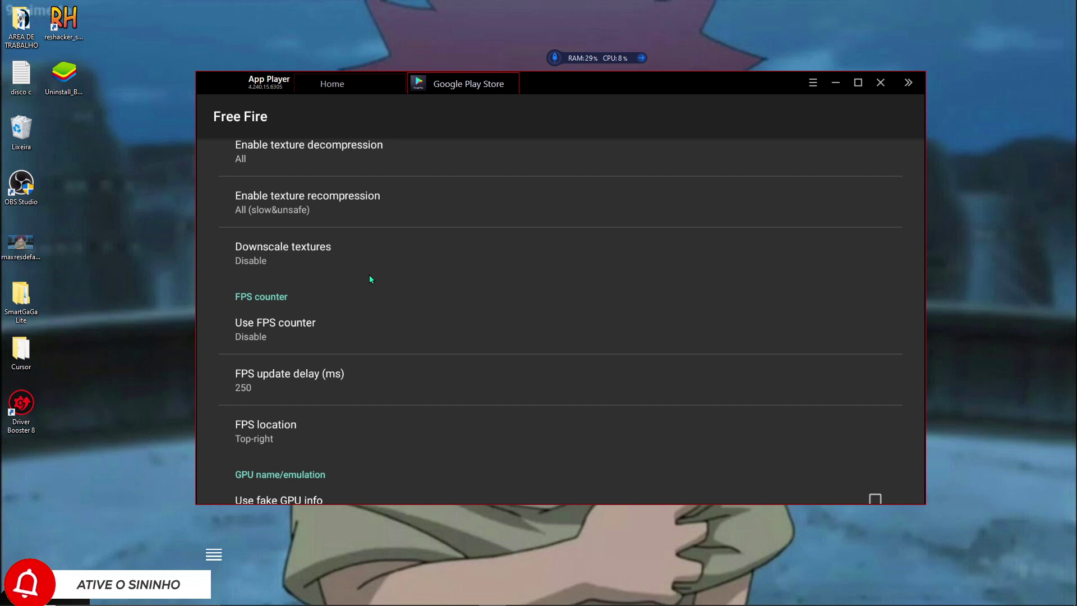
click(322, 251)
scroll(460, 278, down, 3)
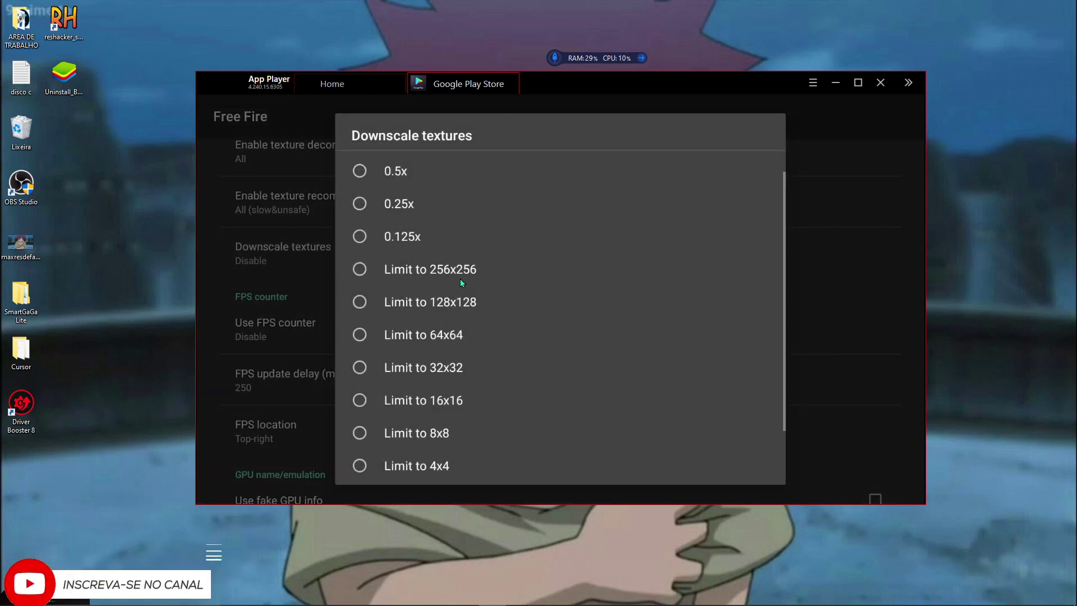
scroll(449, 359, up, 4)
click(295, 291)
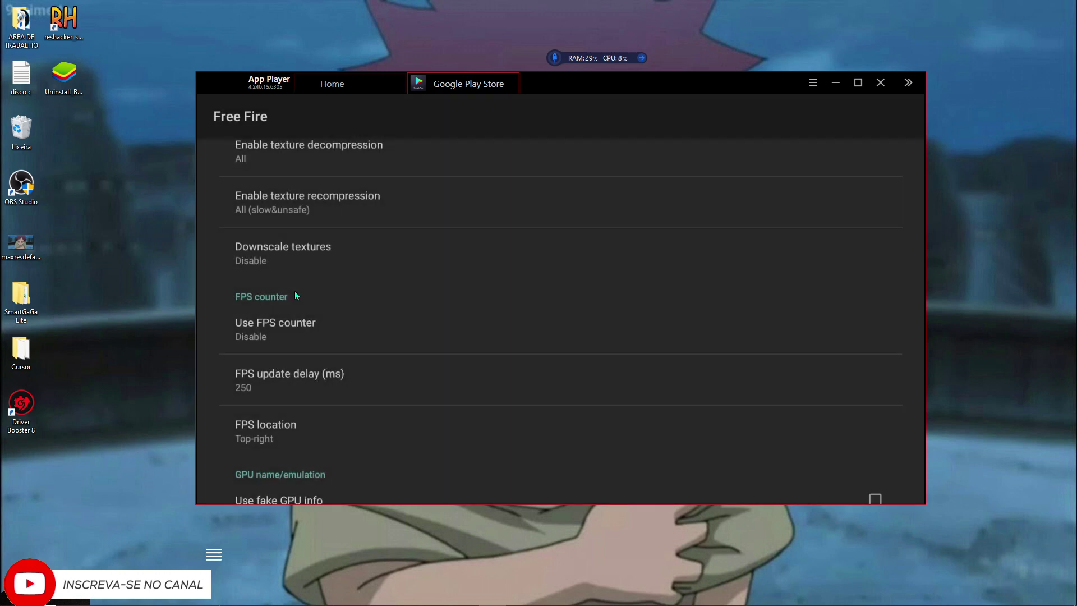
- Enable Use fake GPU info and Use fake CPU/RAM info under GPU name/emulation
scroll(303, 320, down, 3)
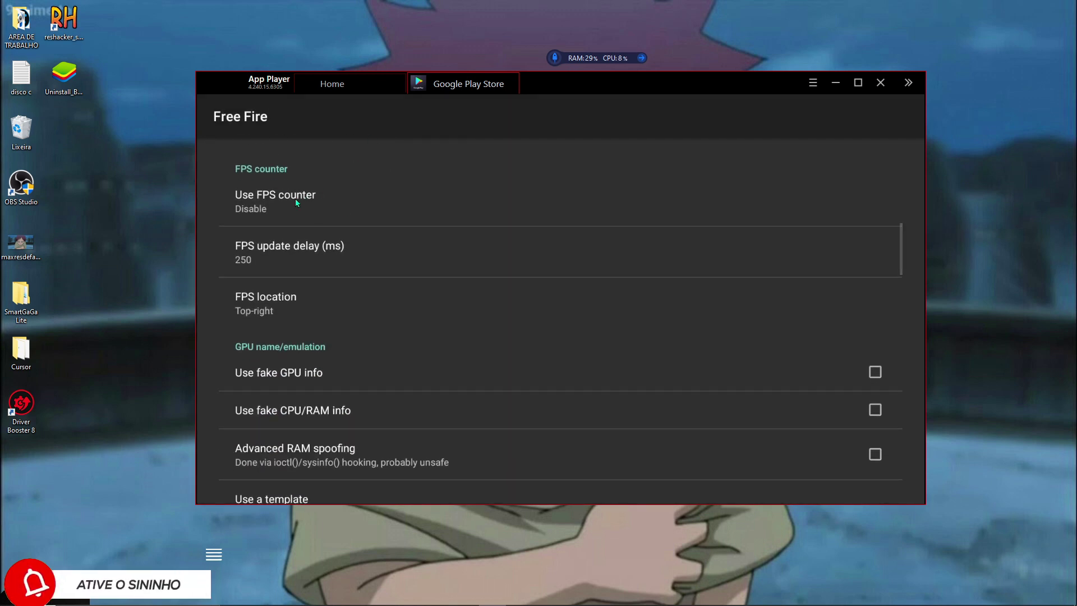
scroll(309, 312, down, 3)
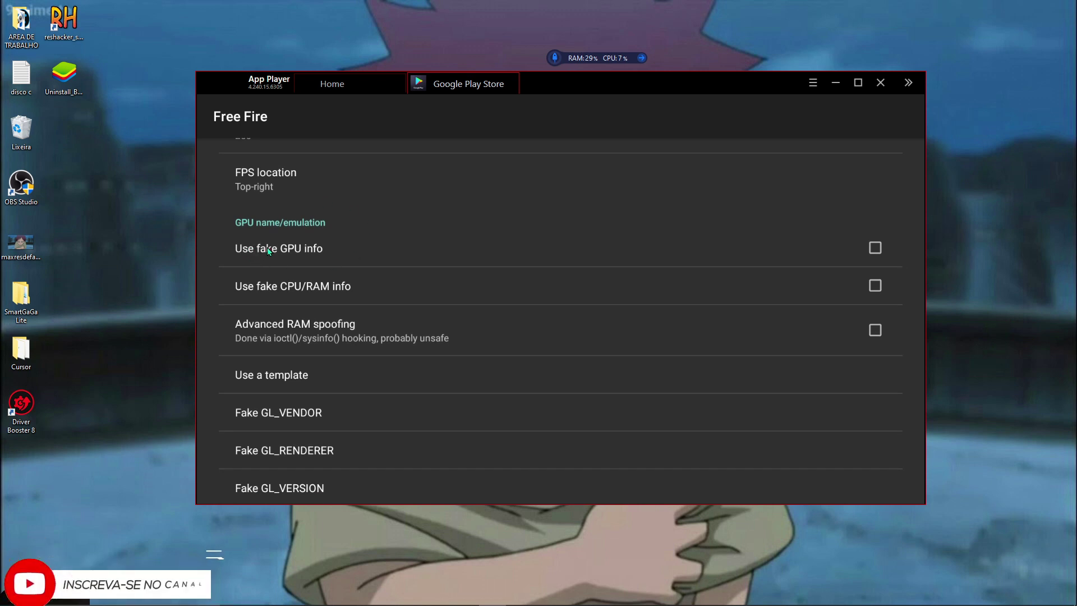
click(872, 249)
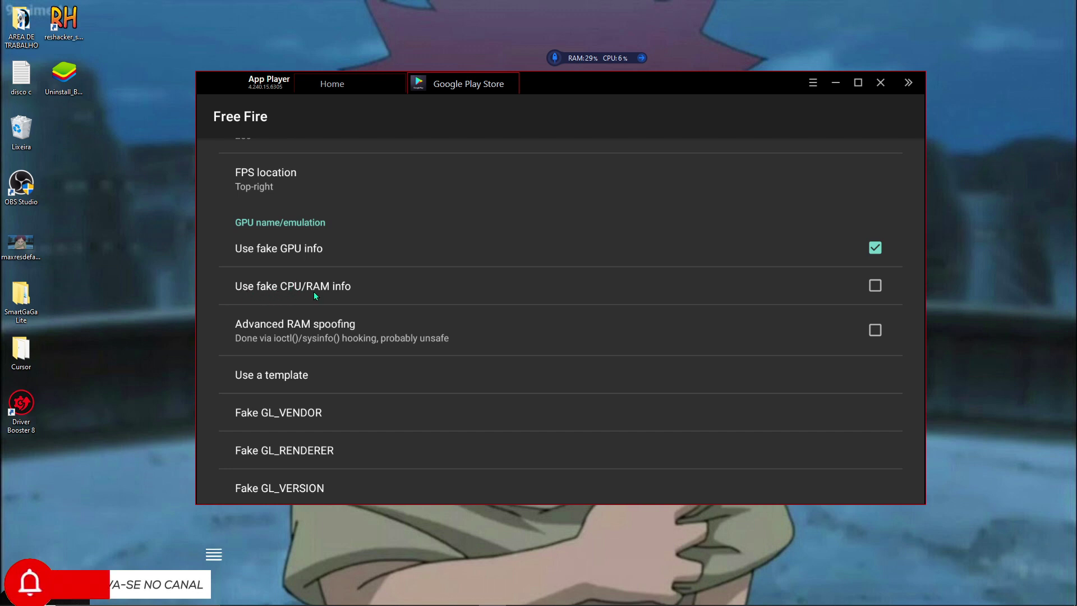
click(873, 288)
drag(504, 356, 598, 233)
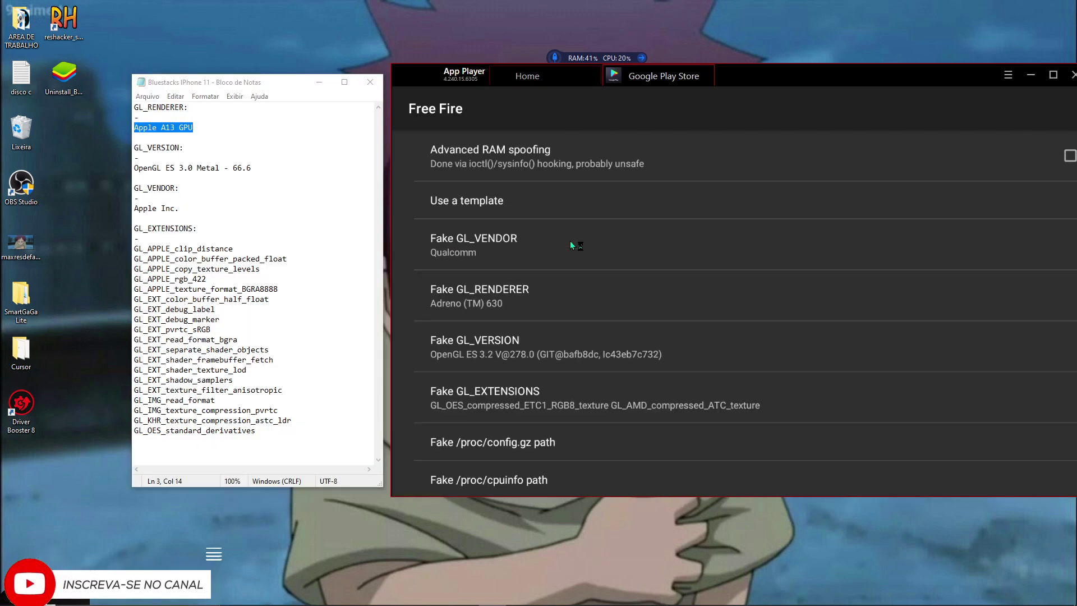
scroll(563, 267, up, 3)
scroll(562, 267, up, 1)
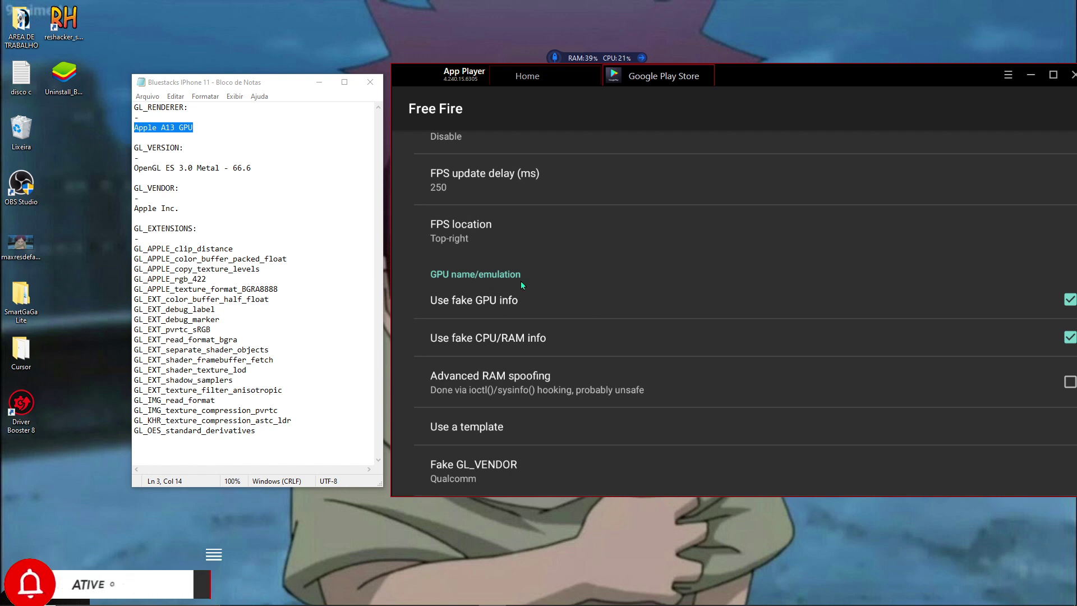
- Copy the GL_RENDERER value "Apple A13 GPU" from the Bluestacks iPhone 11 notes file
click(214, 84)
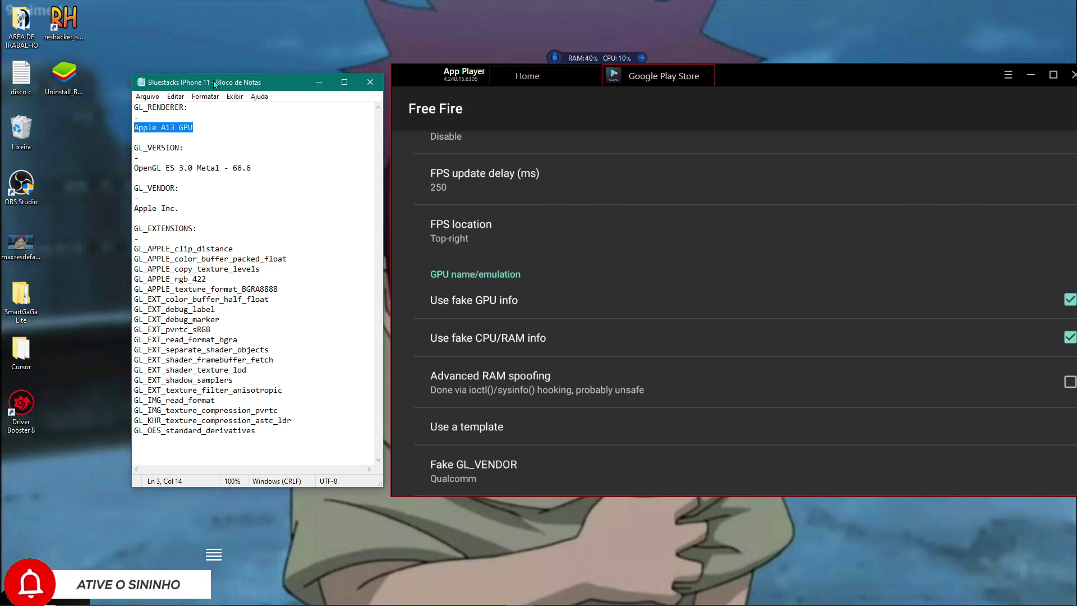
right_click(153, 127)
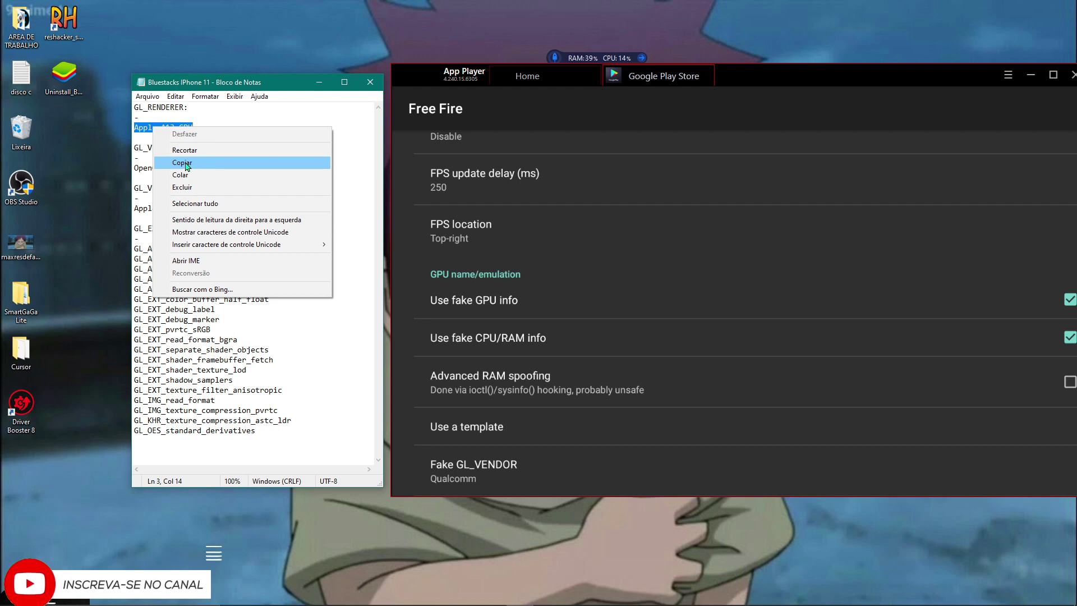
click(173, 119)
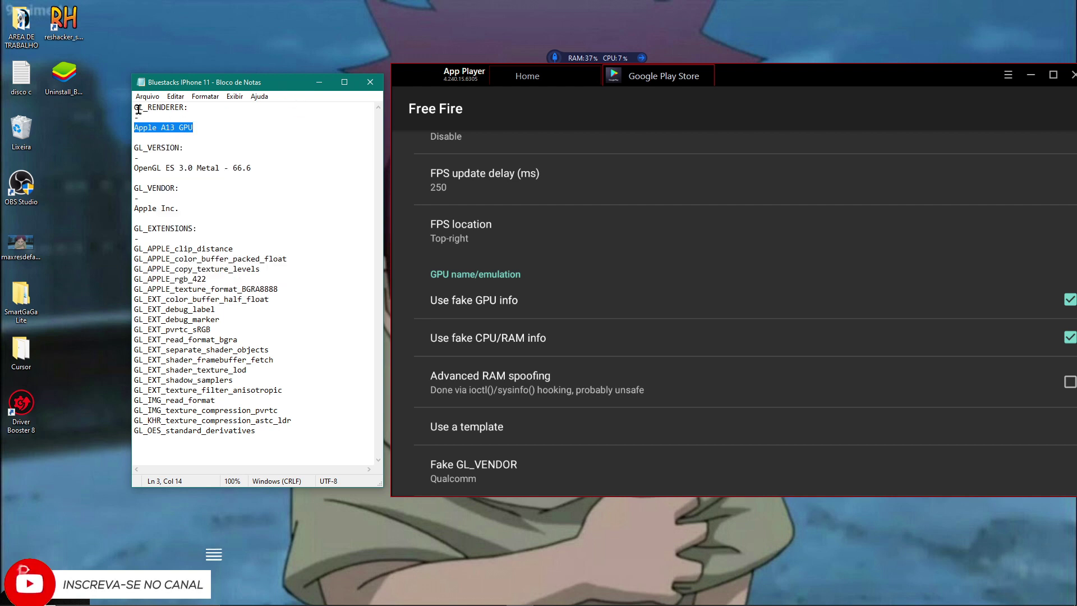
click(161, 129)
right_click(158, 124)
click(137, 127)
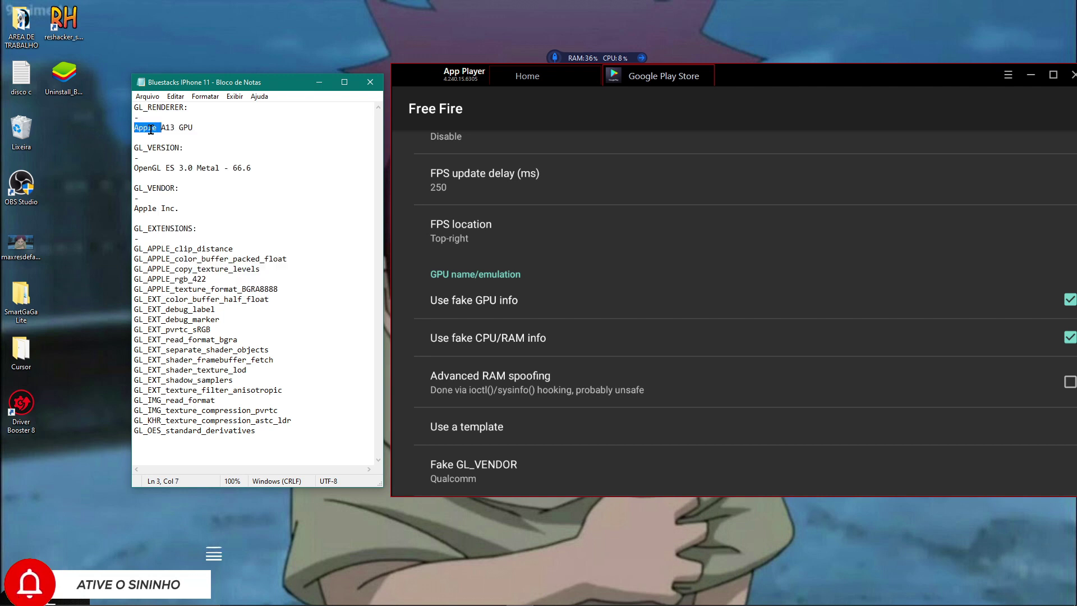
click(137, 127)
triple_click(137, 127)
right_click(187, 127)
click(216, 163)
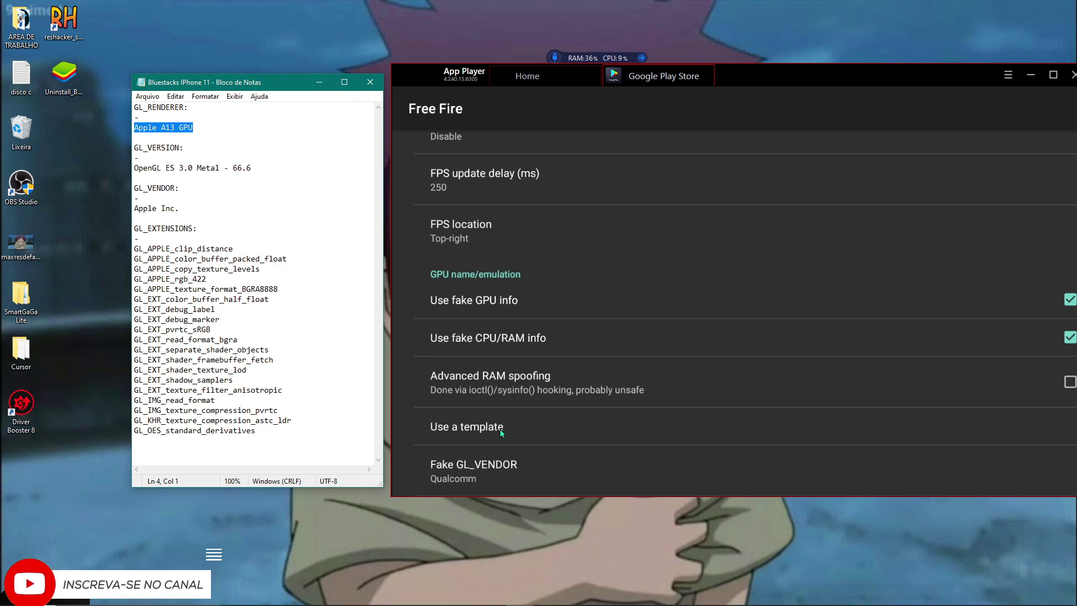
- Replace the Fake GL_RENDERER value for Free Fire with the copied "Apple A13 GPU"
drag(500, 429, 512, 231)
click(576, 331)
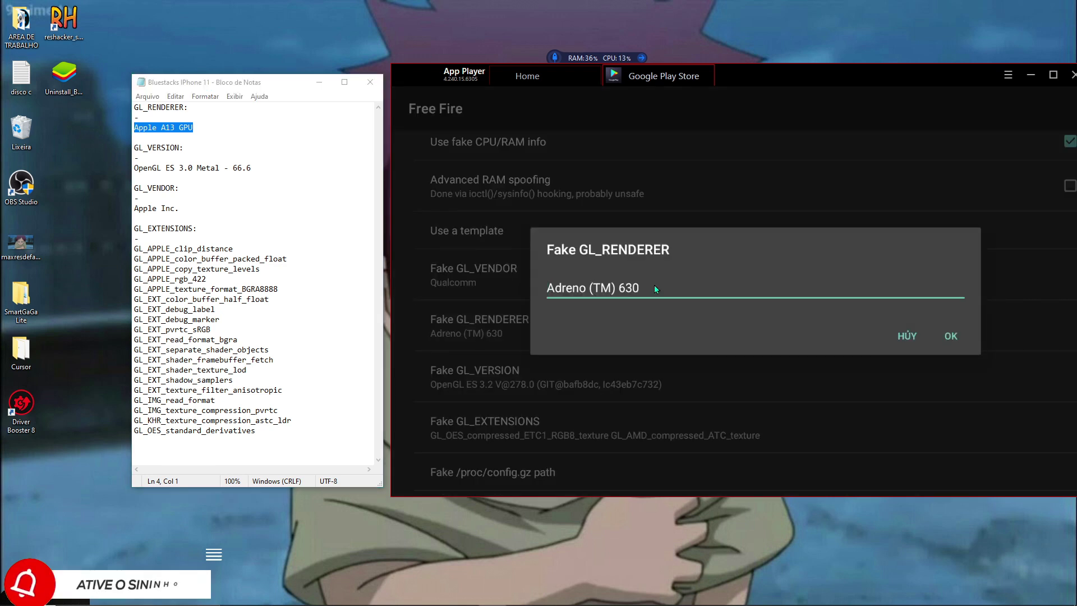
key(BackSpace)
key(BackSpace)
key(BackSpace)
key(BackSpace)
key(BackSpace)
key(BackSpace)
key(BackSpace)
key(BackSpace)
key(BackSpace)
key(BackSpace)
key(BackSpace)
key(BackSpace)
key(BackSpace)
key(BackSpace)
key(BackSpace)
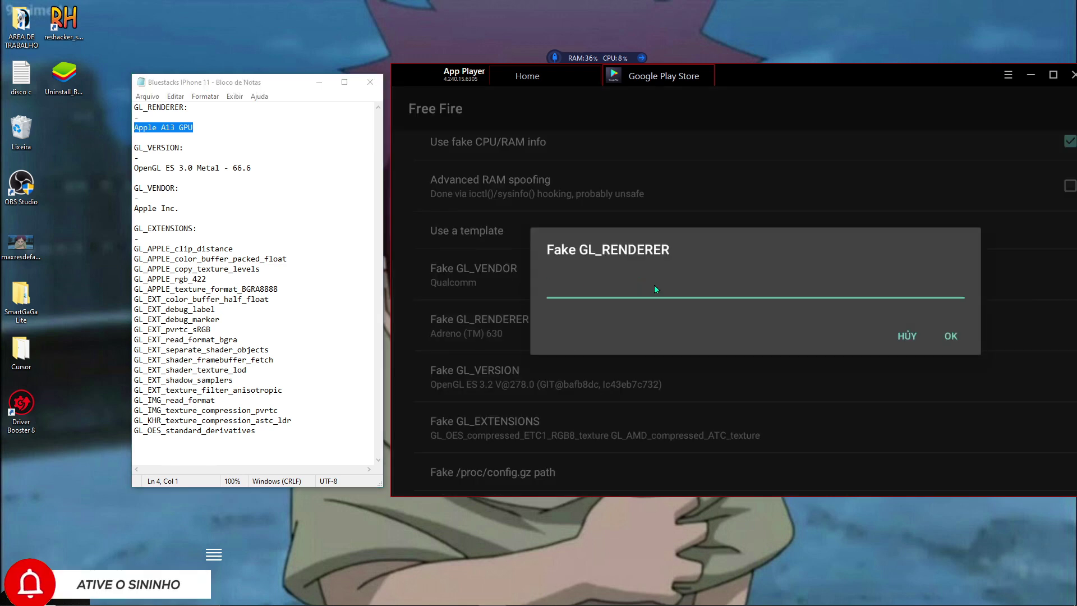
key(ctrl+v)
click(948, 343)
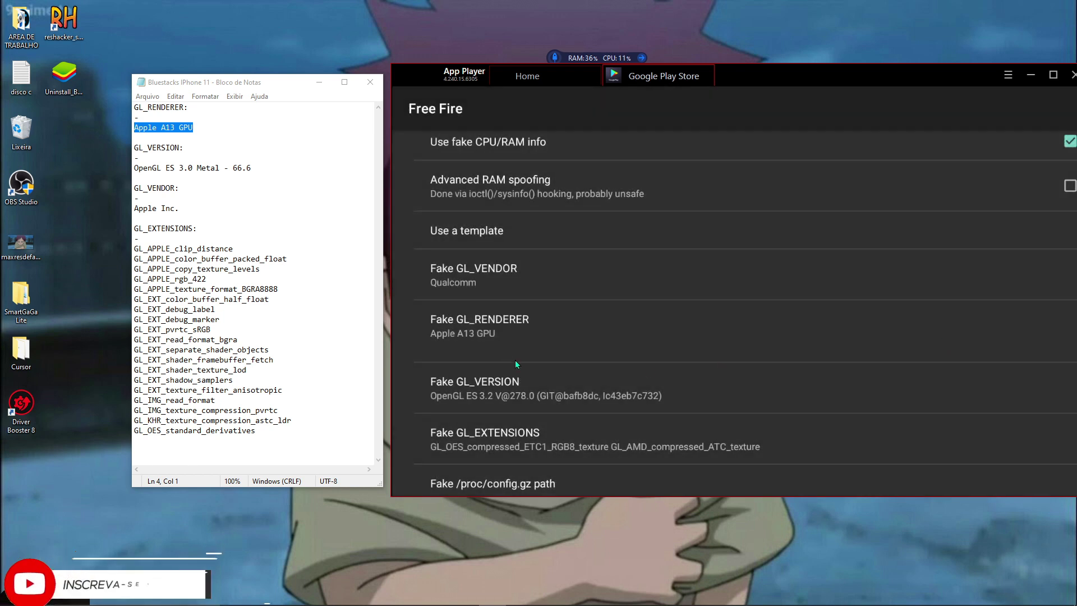
- Copy the GL_VERSION value from the notes and set Fake GL_VERSION to "OpenGL ES 3.0 Metal - 66.6"
drag(134, 167, 251, 168)
right_click(198, 164)
click(358, 203)
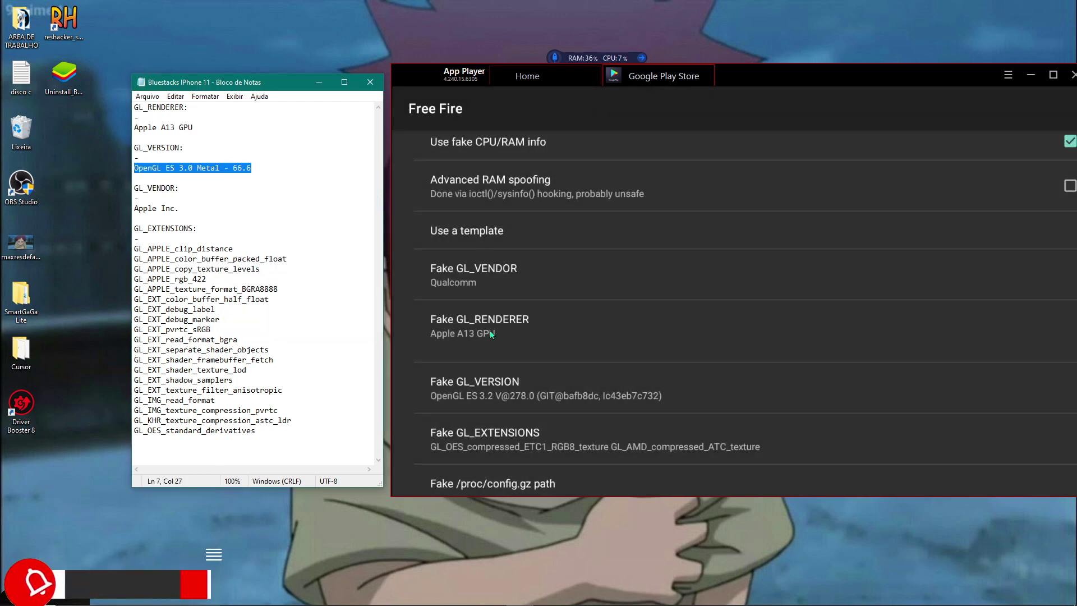
click(484, 386)
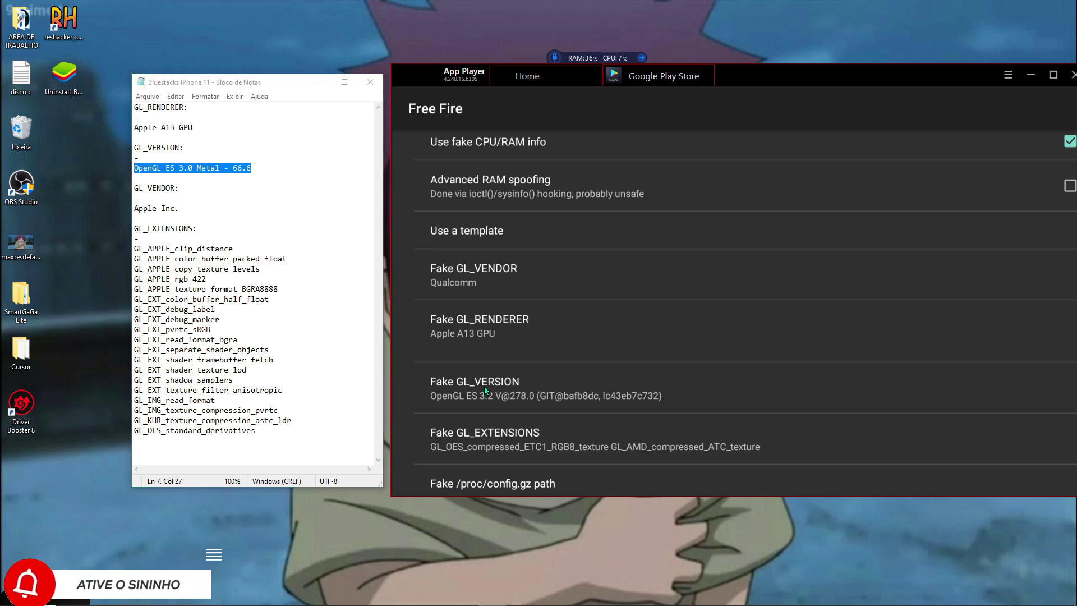
key(BackSpace)
key(BackSpace)
key(BackSpace)
key(BackSpace)
key(BackSpace)
key(BackSpace)
key(BackSpace)
key(BackSpace)
key(BackSpace)
key(BackSpace)
key(BackSpace)
key(BackSpace)
key(BackSpace)
key(BackSpace)
key(BackSpace)
key(BackSpace)
key(BackSpace)
key(BackSpace)
key(BackSpace)
key(BackSpace)
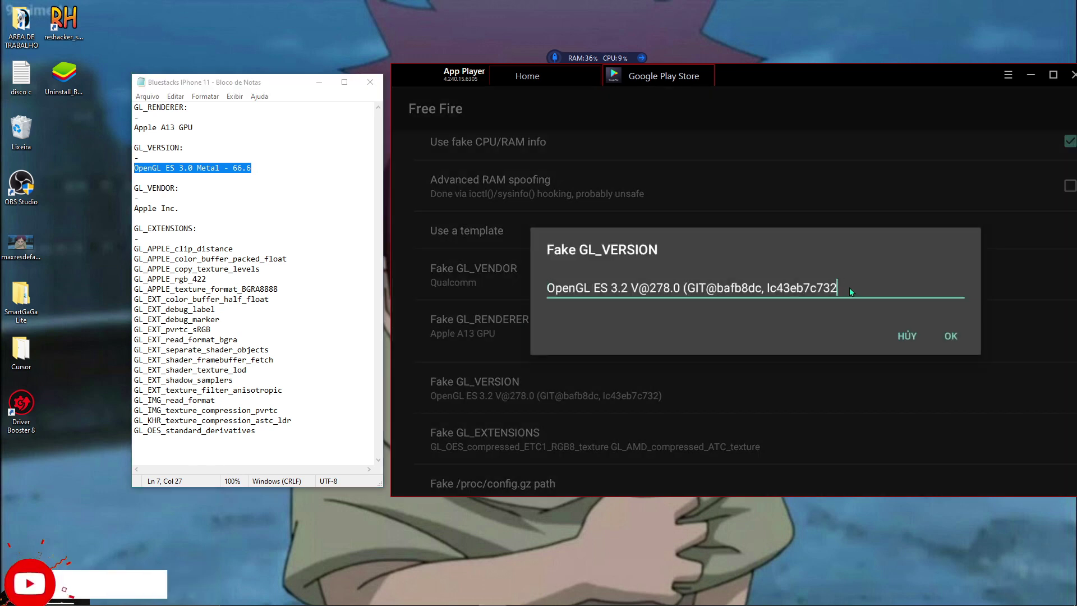
key(BackSpace)
key(BackSpace)
key(BackSpace)
key(BackSpace)
key(BackSpace)
key(BackSpace)
key(BackSpace)
key(BackSpace)
key(BackSpace)
key(BackSpace)
key(BackSpace)
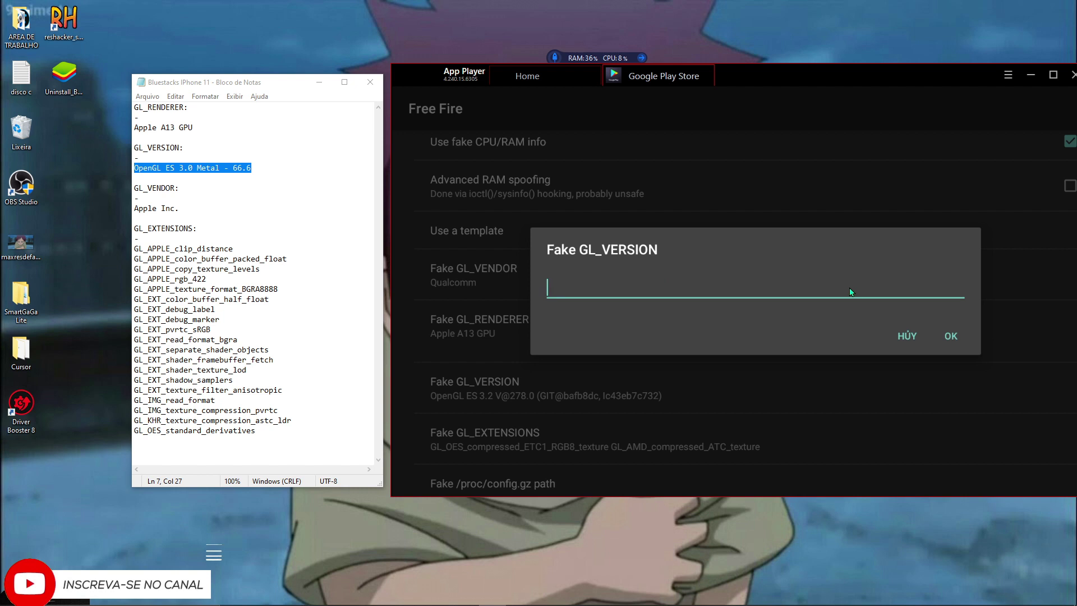
key(ctrl+v)
click(951, 337)
- Copy the GL_VENDOR value from the notes and set Fake GL_VENDOR to "Apple Inc."
scroll(560, 344, down, 3)
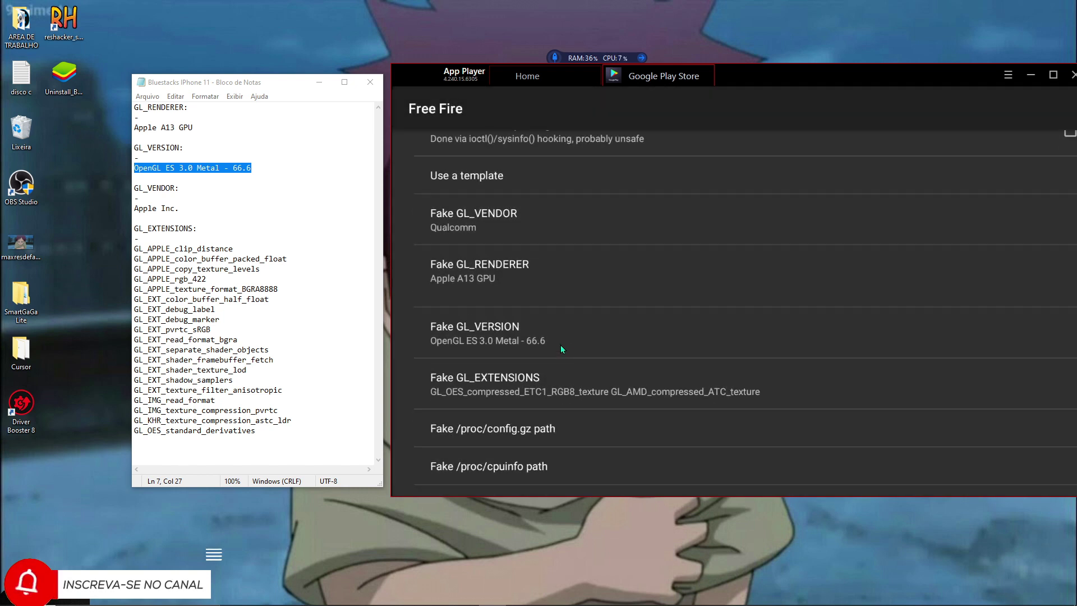
double_click(146, 209)
drag(180, 210, 134, 209)
right_click(148, 206)
click(186, 242)
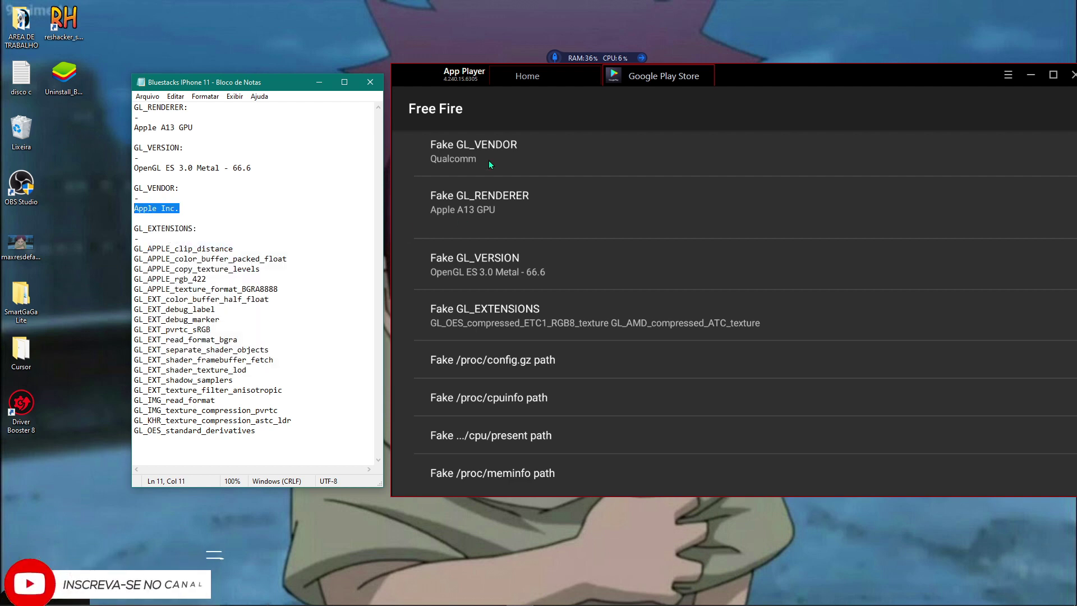
click(490, 160)
key(BackSpace)
key(BackSpace)
key(BackSpace)
key(BackSpace)
key(BackSpace)
key(BackSpace)
key(BackSpace)
key(ctrl+v)
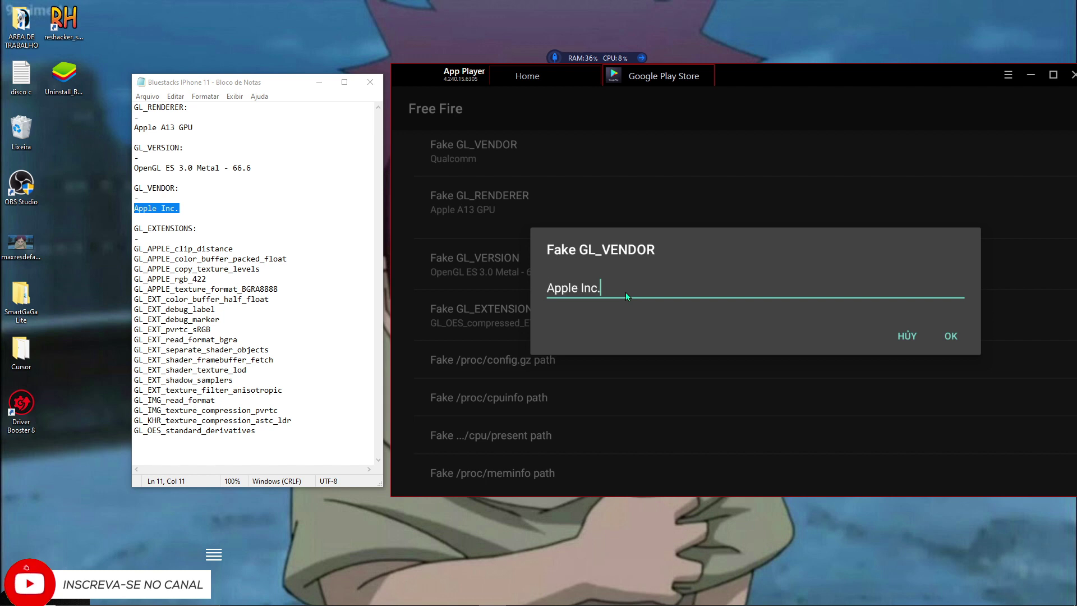
click(949, 336)
- Copy the whole GL_EXTENSIONS list from the notes, from GL_APPLE_clip_distance to GL_OES_standard_derivatives
scroll(548, 372, down, 3)
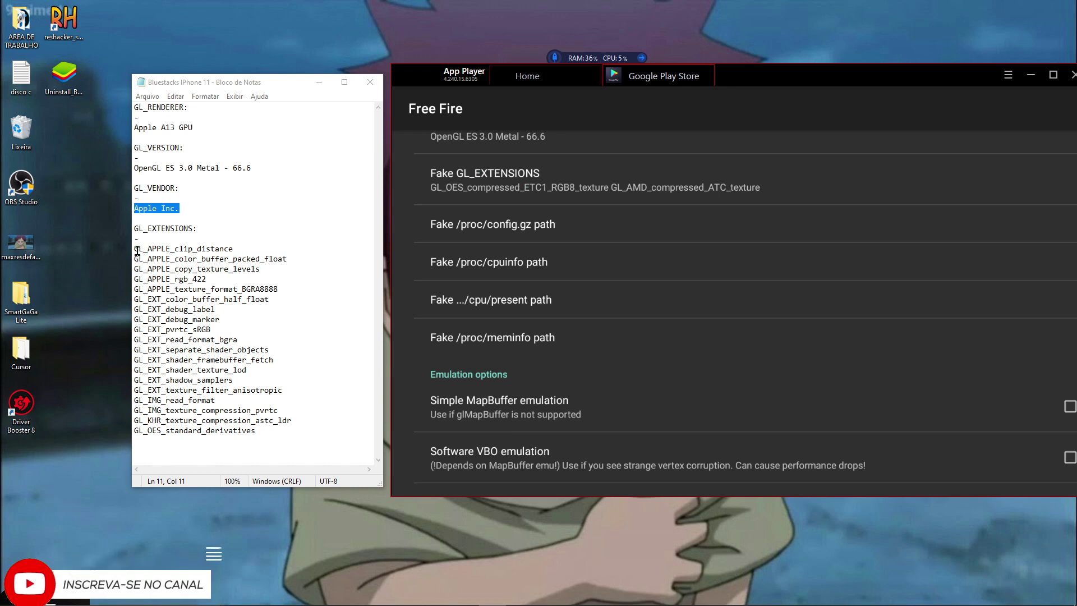
drag(135, 250, 137, 252)
drag(235, 250, 316, 435)
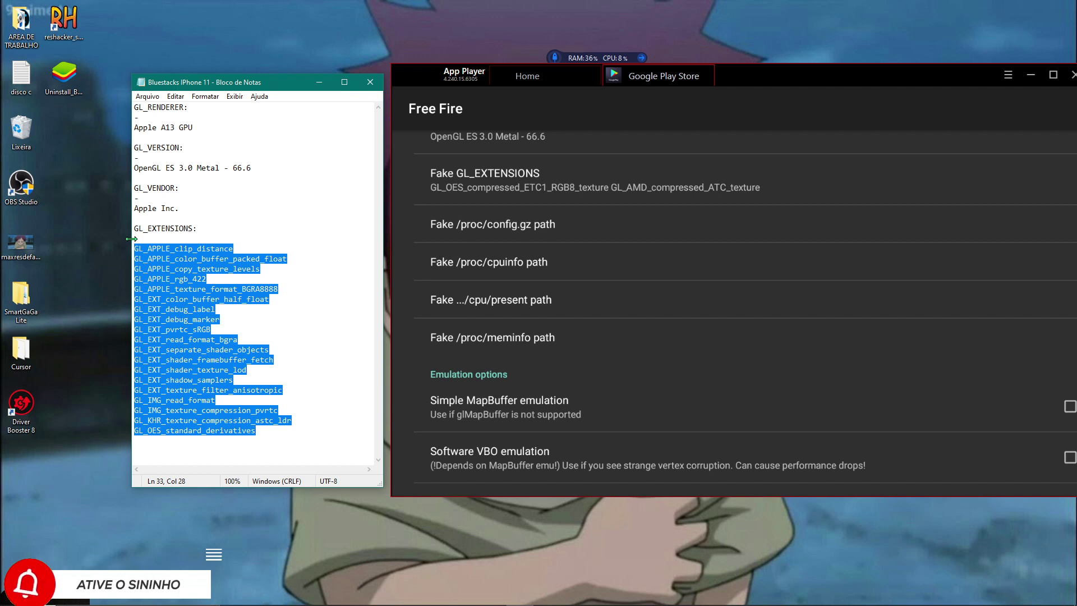
right_click(180, 314)
click(194, 352)
- Replace the Fake GL_EXTENSIONS value with the copied list of Apple extensions
click(550, 179)
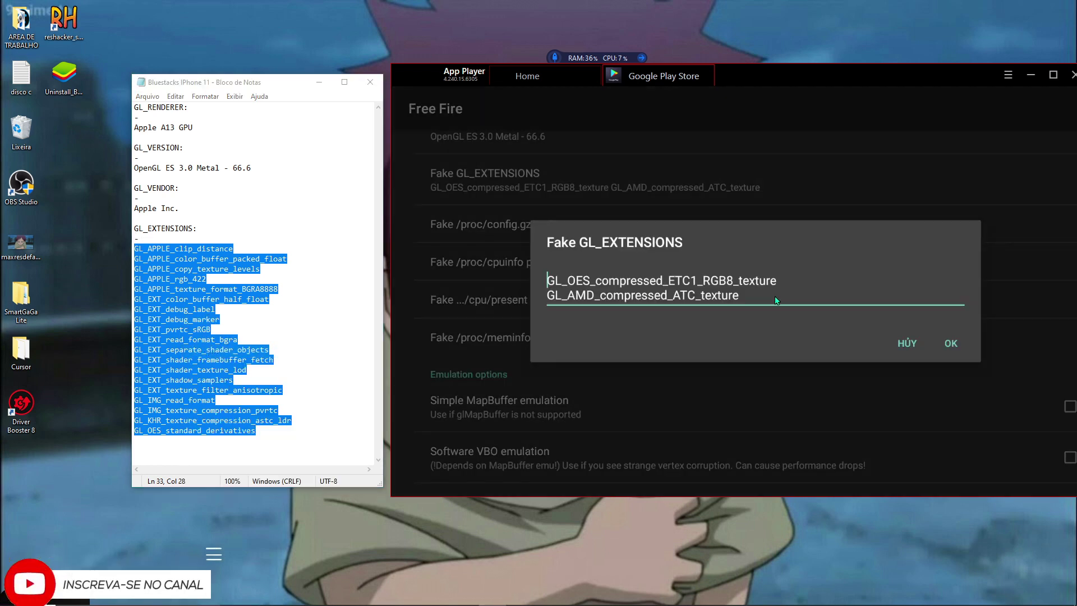
key(BackSpace)
key(BackSpace)
key(BackSpace)
key(BackSpace)
key(BackSpace)
key(BackSpace)
key(BackSpace)
key(BackSpace)
key(BackSpace)
key(BackSpace)
key(BackSpace)
key(BackSpace)
key(BackSpace)
key(BackSpace)
key(BackSpace)
key(BackSpace)
key(BackSpace)
key(BackSpace)
key(BackSpace)
key(BackSpace)
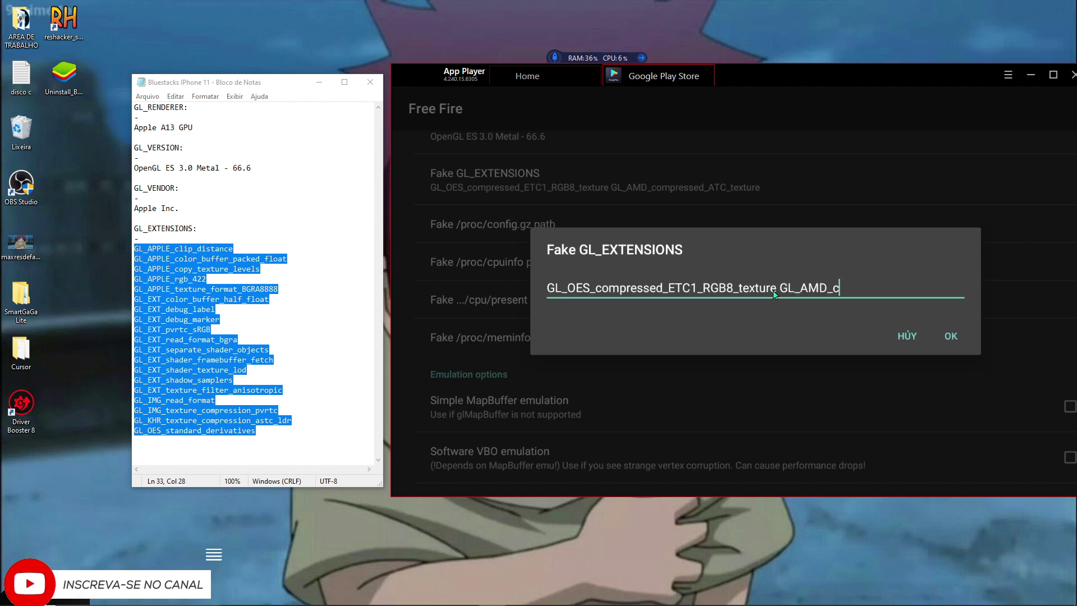
key(BackSpace)
key(BackSpace)
key(BackSpace)
key(BackSpace)
key(BackSpace)
key(BackSpace)
key(BackSpace)
key(BackSpace)
key(BackSpace)
key(BackSpace)
key(BackSpace)
key(BackSpace)
key(BackSpace)
key(BackSpace)
key(BackSpace)
key(BackSpace)
key(BackSpace)
key(BackSpace)
key(BackSpace)
key(BackSpace)
key(ctrl+v)
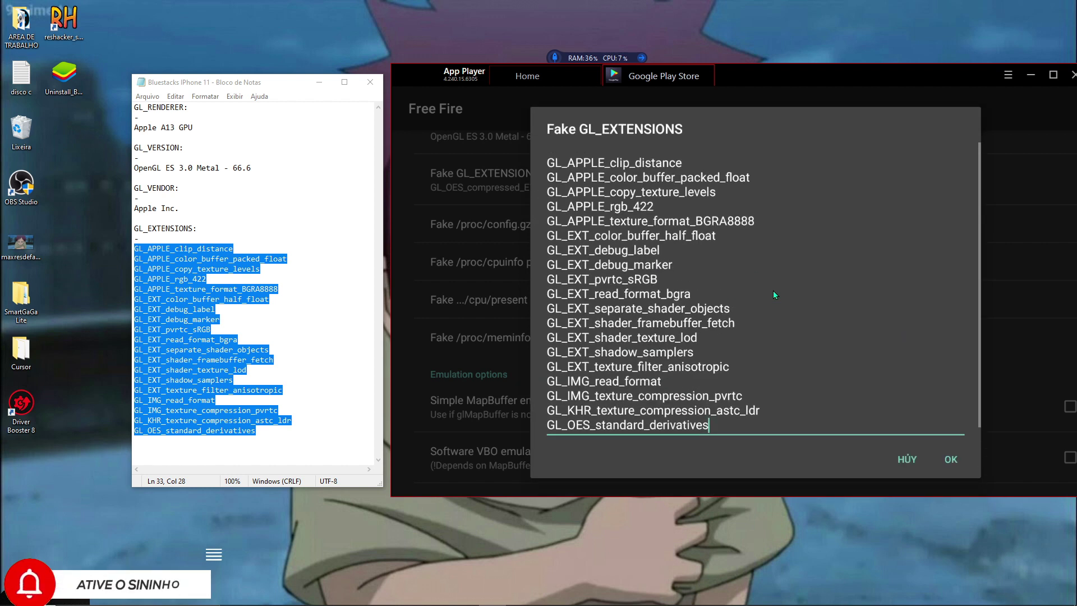
click(951, 458)
- Close the iPhone 11 notes file and enable Fake eglGetConfigAttrib in Free Fire's Expert options
drag(658, 389, 645, 179)
scroll(665, 279, down, 5)
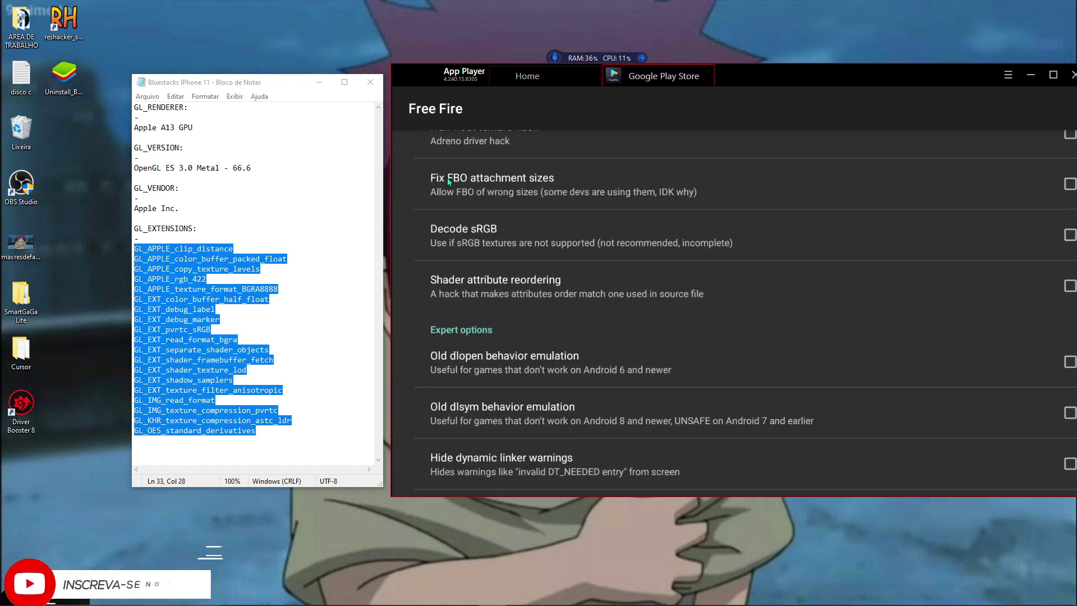
click(370, 82)
drag(581, 358, 604, 205)
scroll(600, 247, down, 3)
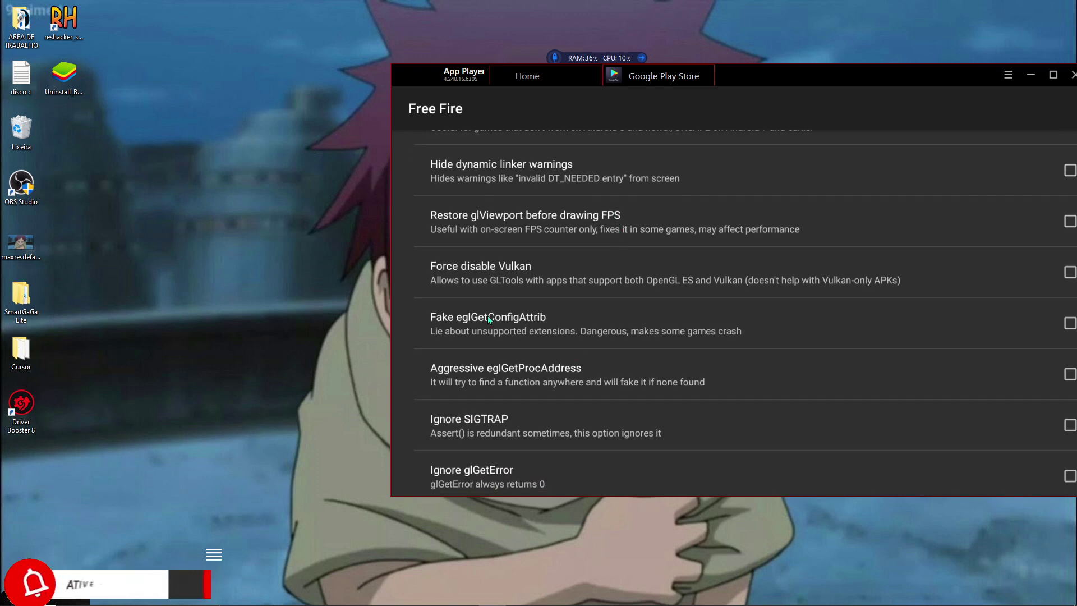
drag(812, 389, 745, 320)
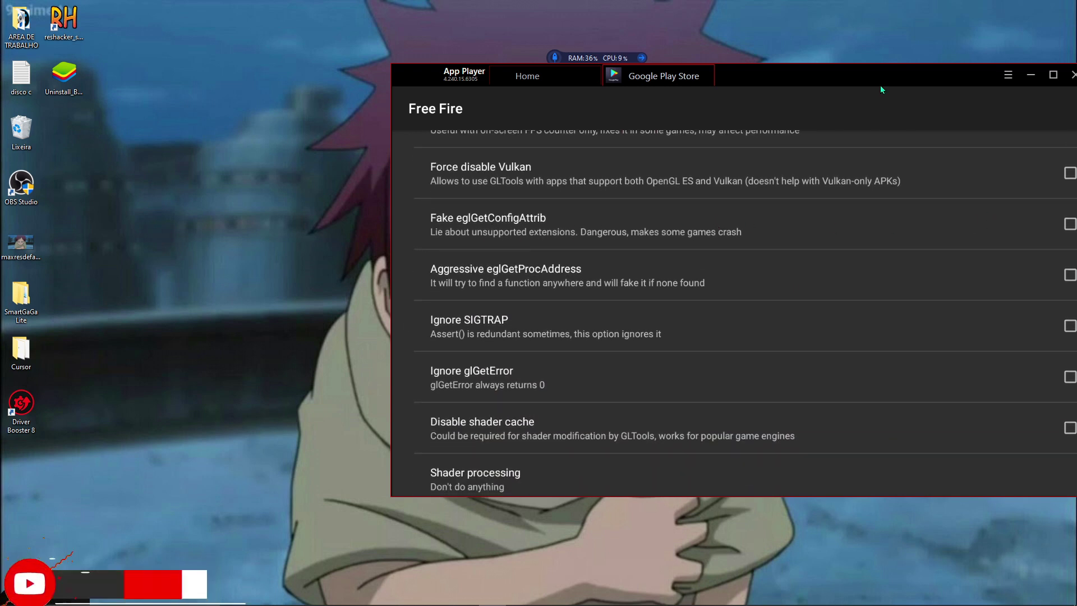
drag(868, 72, 701, 40)
click(904, 191)
- Leave the Free Fire settings in GLTools and close App Player
scroll(543, 319, down, 6)
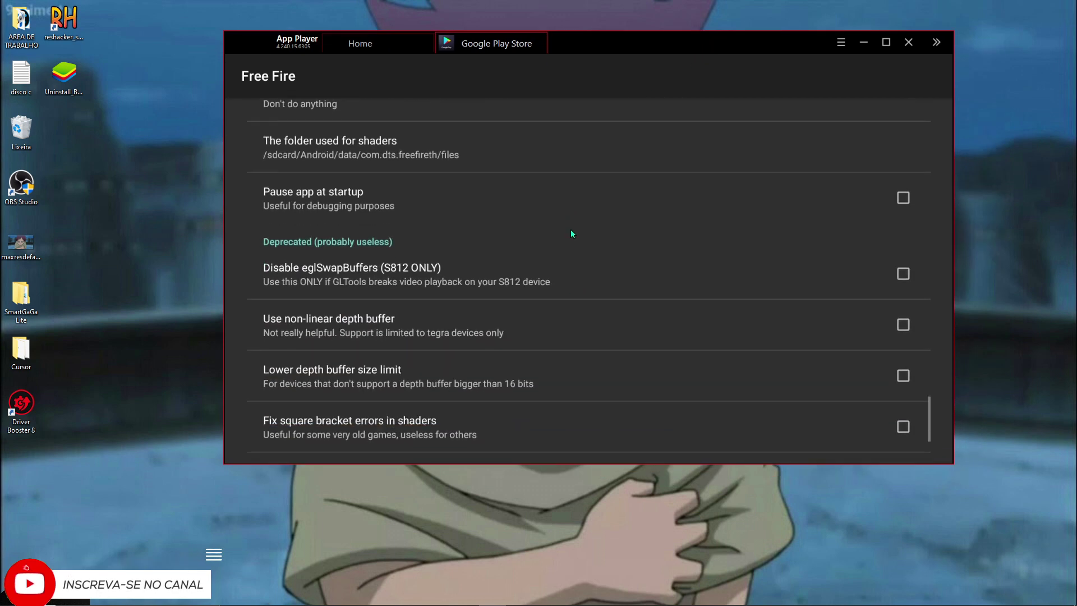
scroll(570, 226, down, 1)
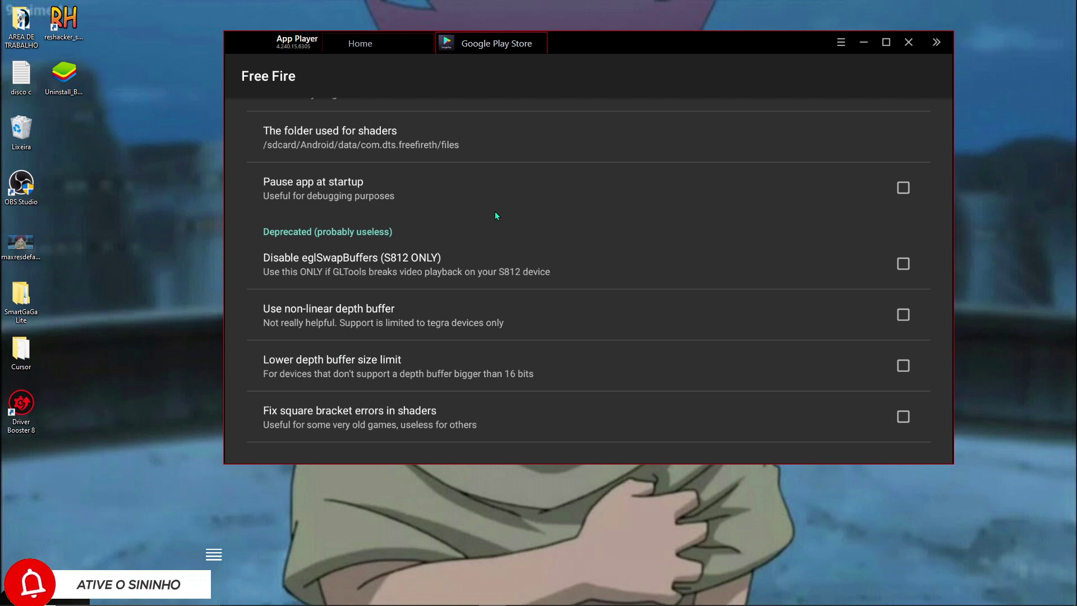
scroll(495, 230, up, 11)
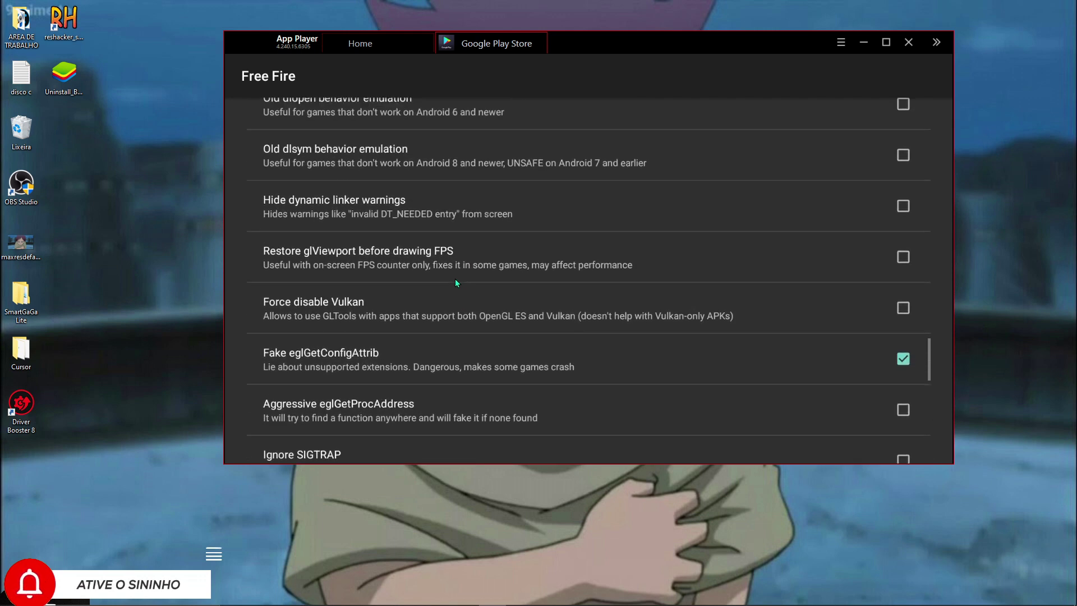
scroll(450, 187, up, 10)
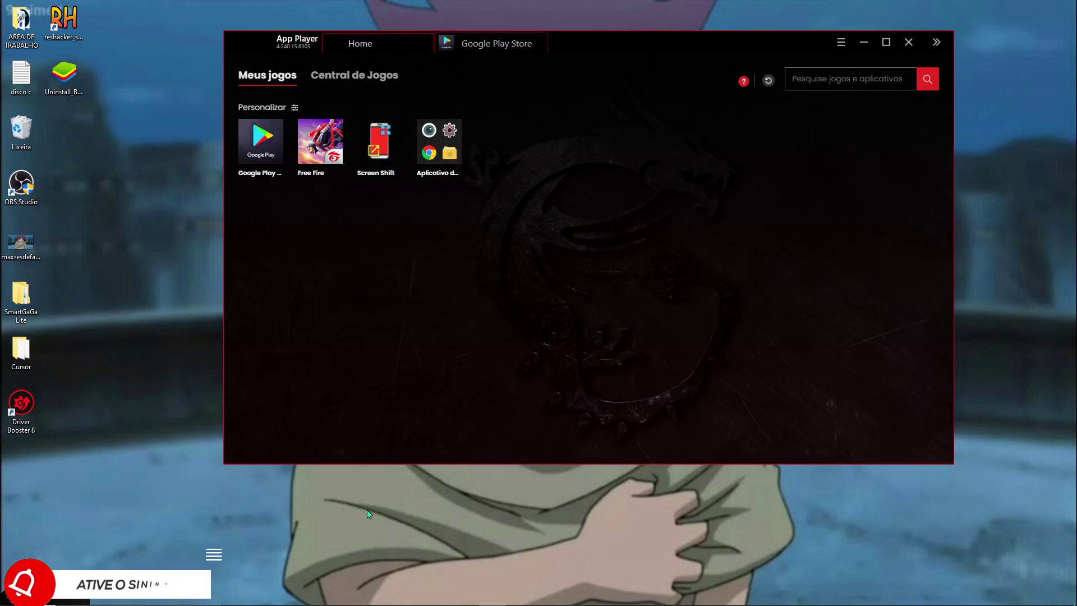
click(907, 43)
click(630, 332)
click(569, 335)
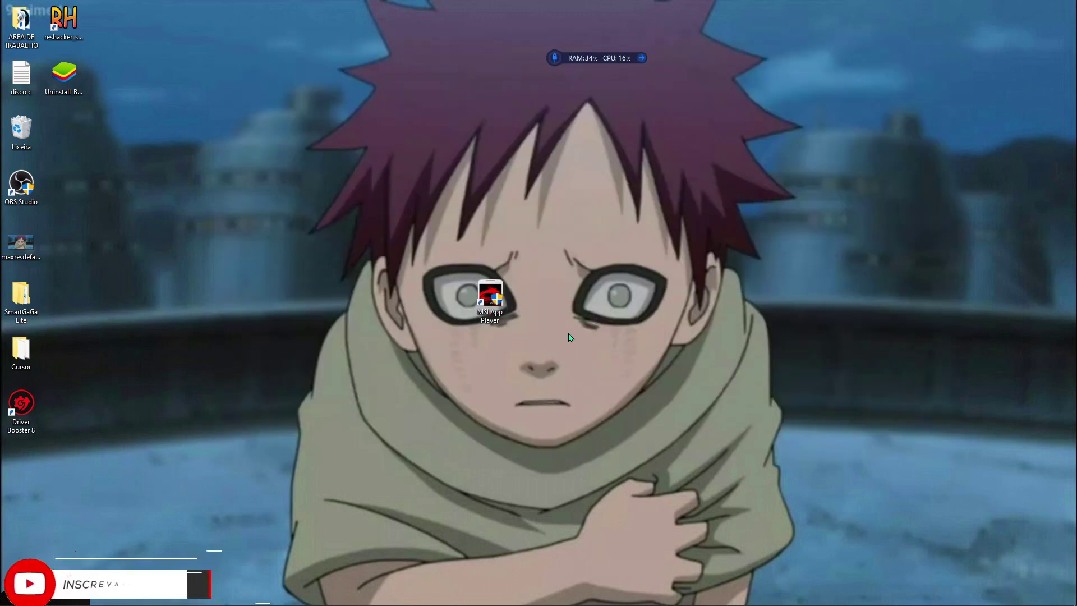
- Run the MSI App Player desktop shortcut as administrator and launch Free Fire from Meus jogos
right_click(482, 297)
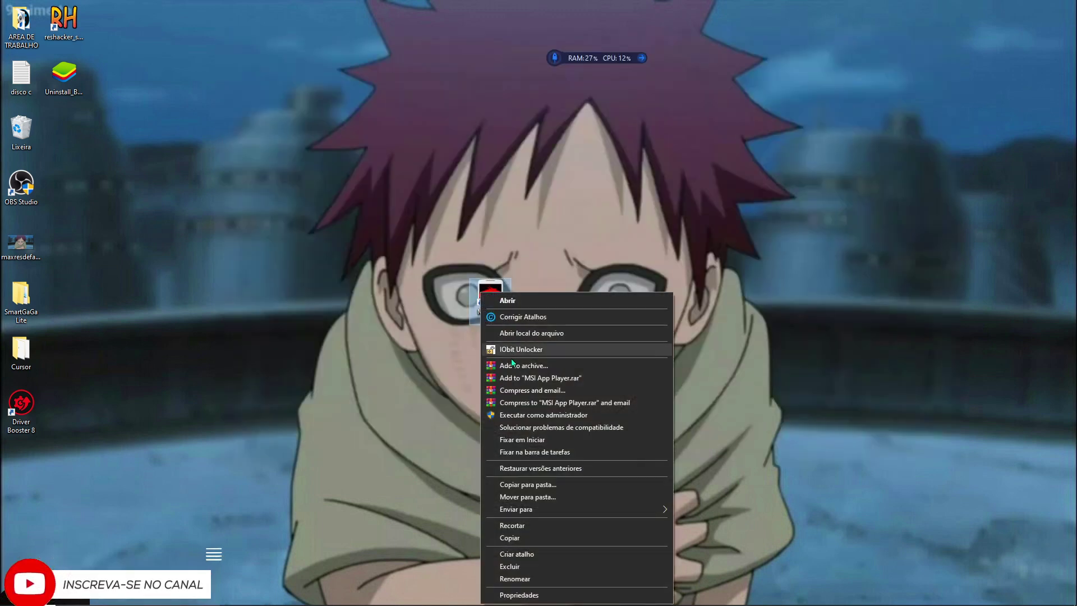
click(526, 415)
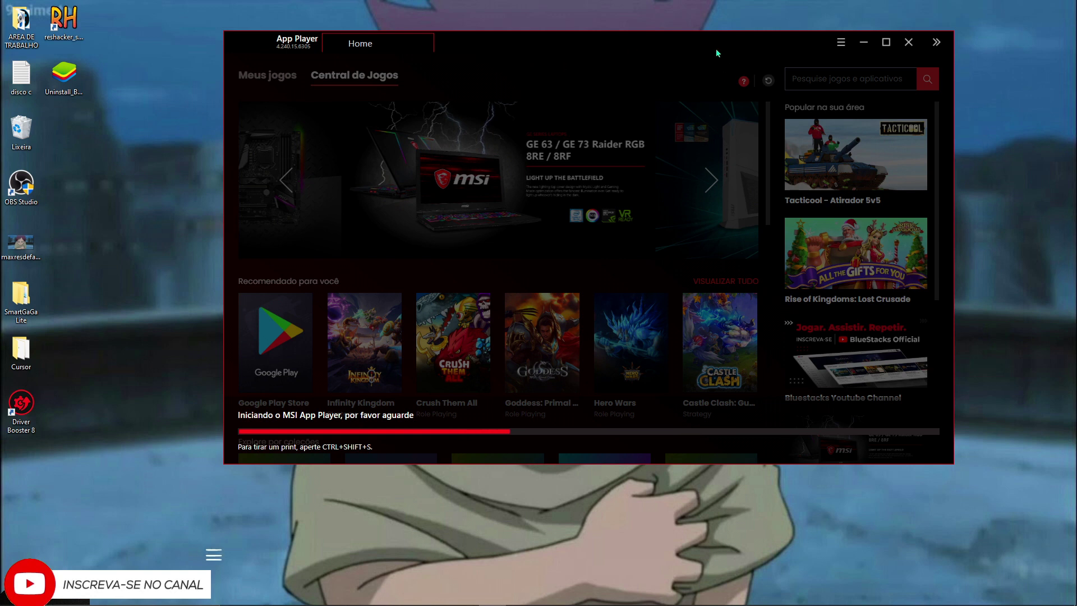
click(265, 78)
click(315, 140)
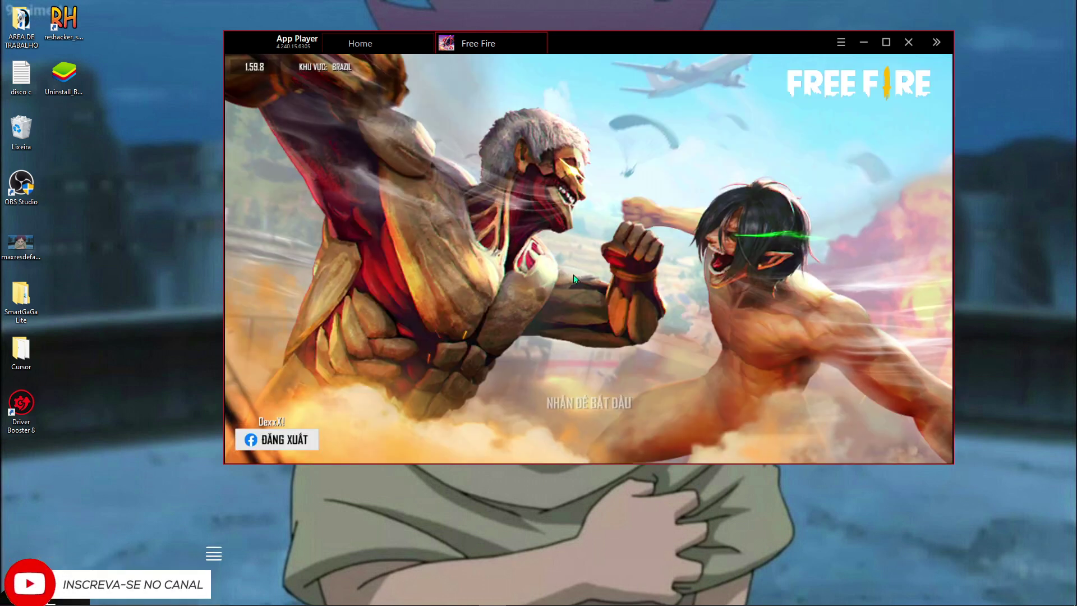
- Start Free Fire from its title screen and dismiss the Caçada Angelical promotion to reach the lobby
click(715, 252)
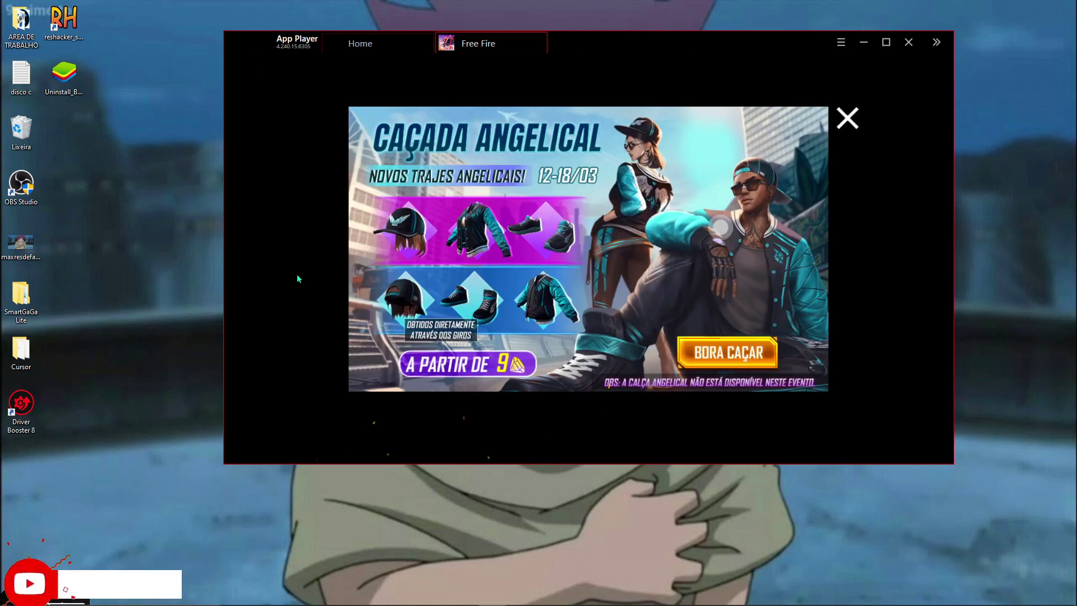
click(847, 118)
click(846, 118)
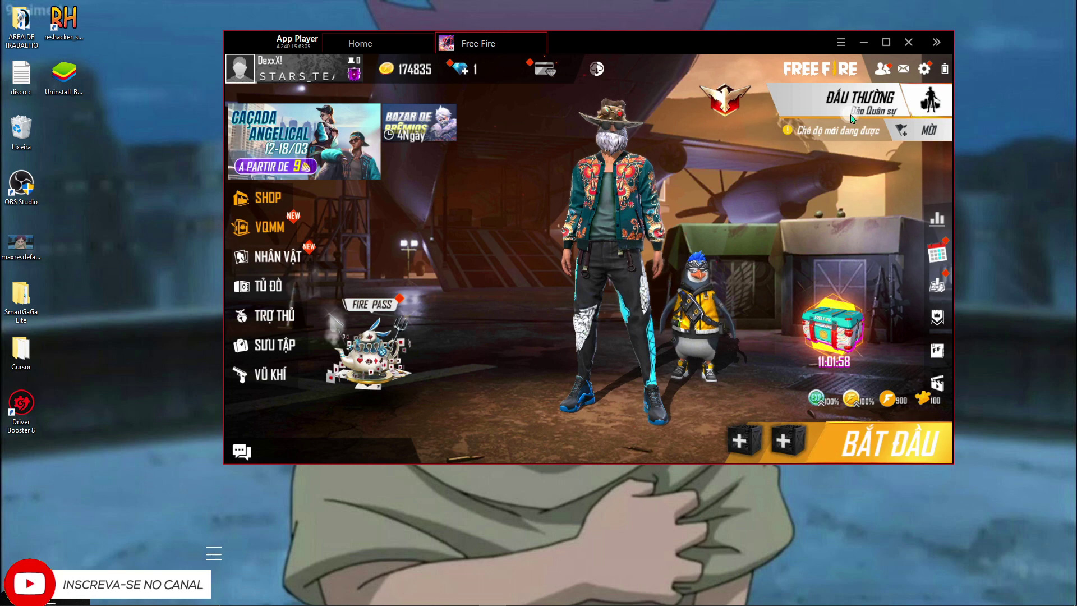
click(853, 96)
key(Escape)
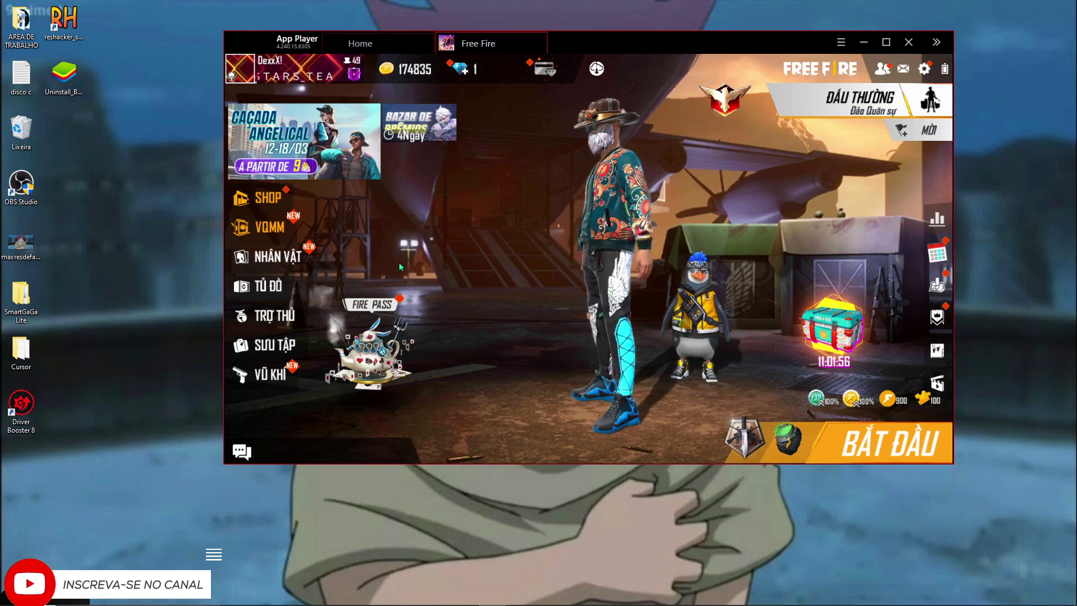
- Switch to OBS Studio and stop the ongoing recording
mouse_move(539, 280)
mouse_down()
mouse_move(550, 298)
mouse_move(514, 269)
mouse_move(553, 277)
mouse_move(539, 271)
mouse_up()
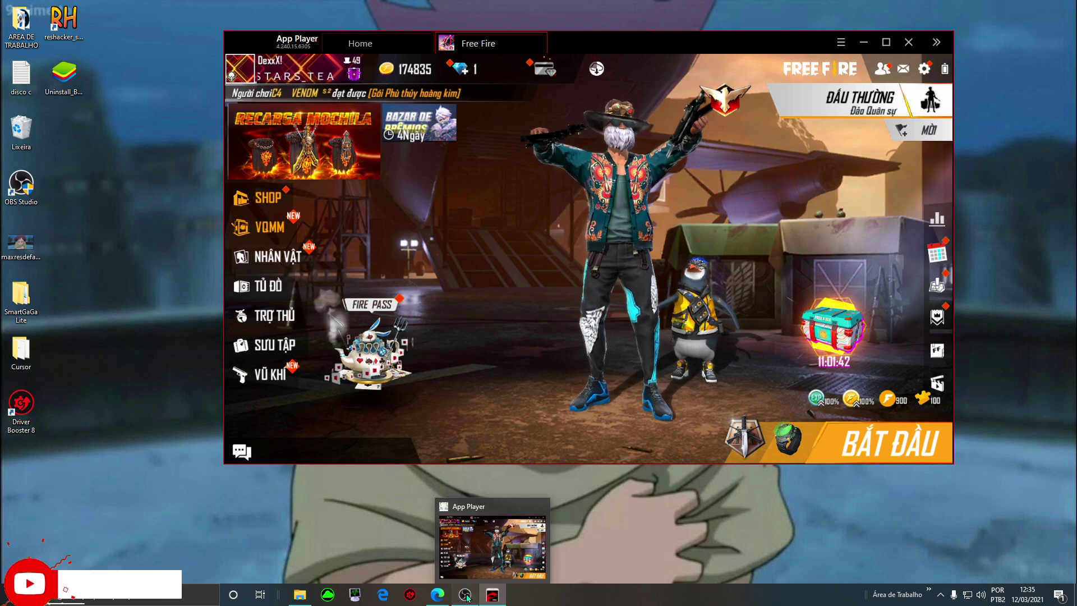
click(465, 595)
click(752, 362)
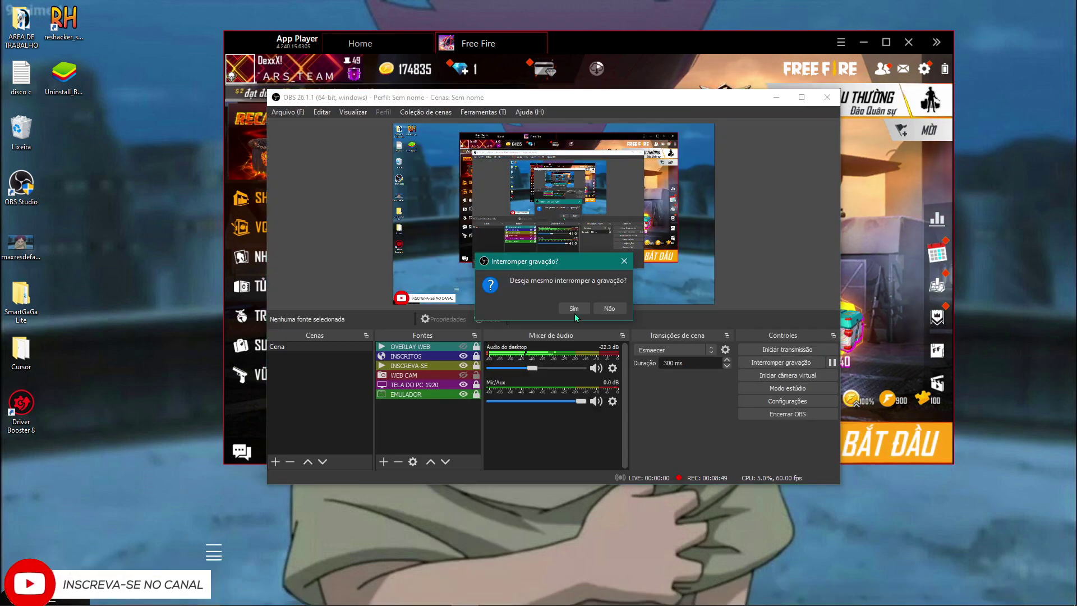